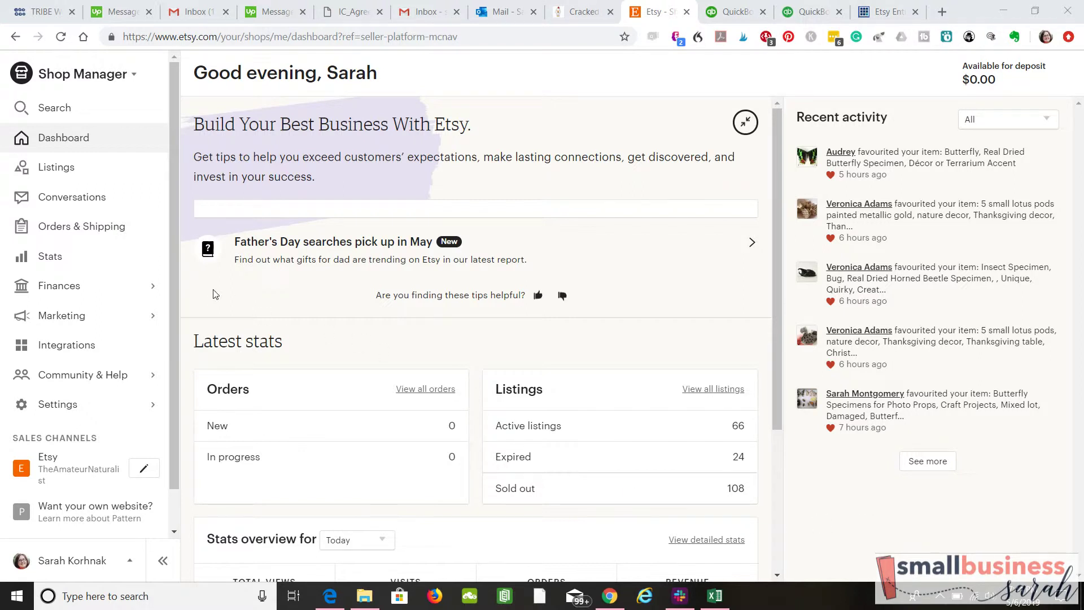
Step: Open the December 2018 monthly statement from the shop's payment account
left_click(127, 288)
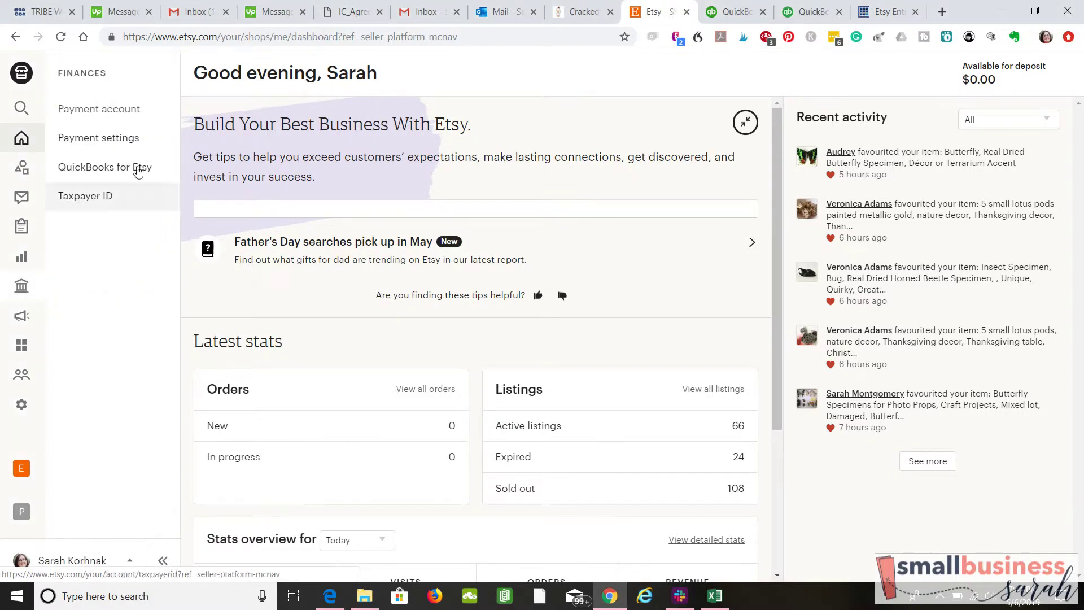
left_click(151, 113)
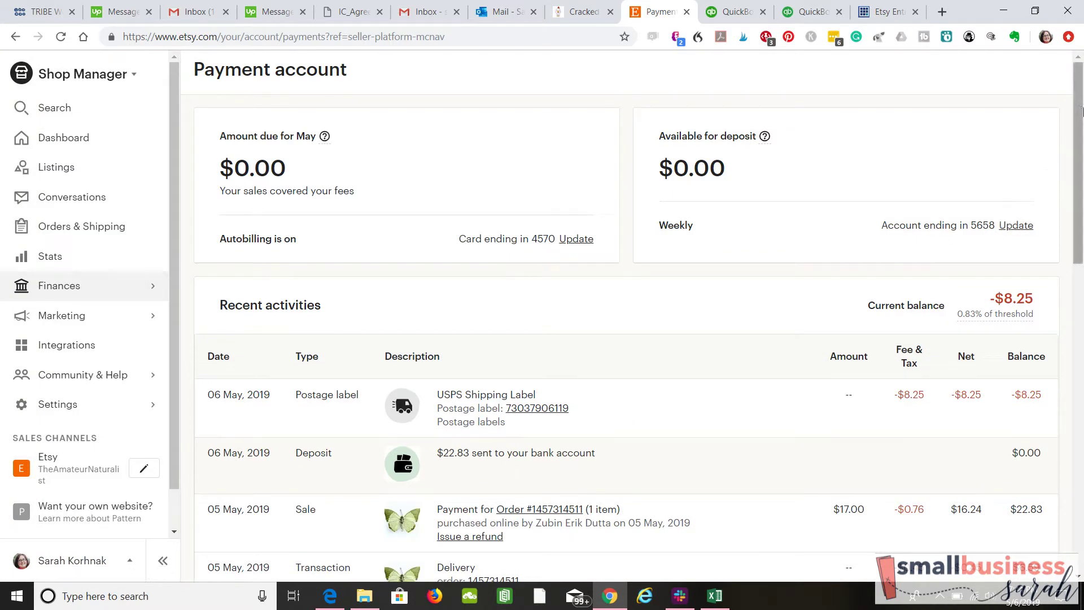
scroll(789, 470, "down", 10)
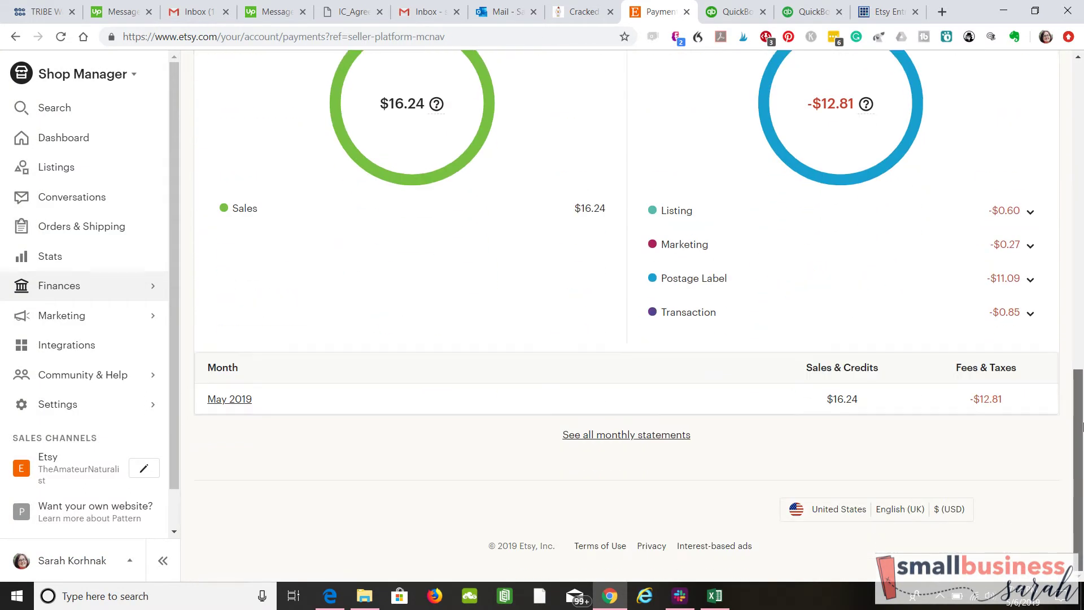
left_click(594, 438)
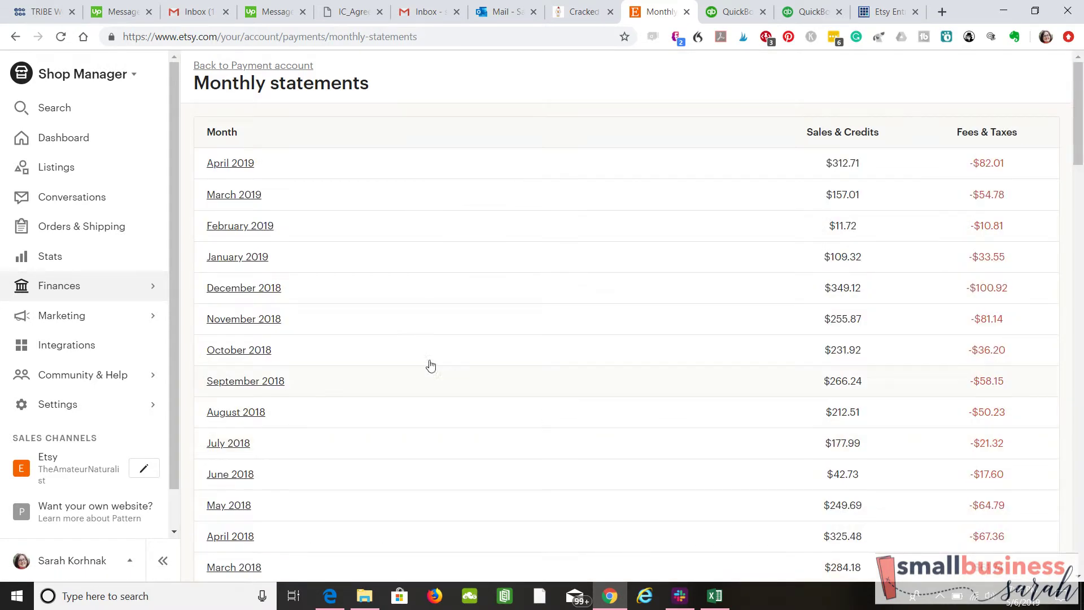
left_click(250, 292)
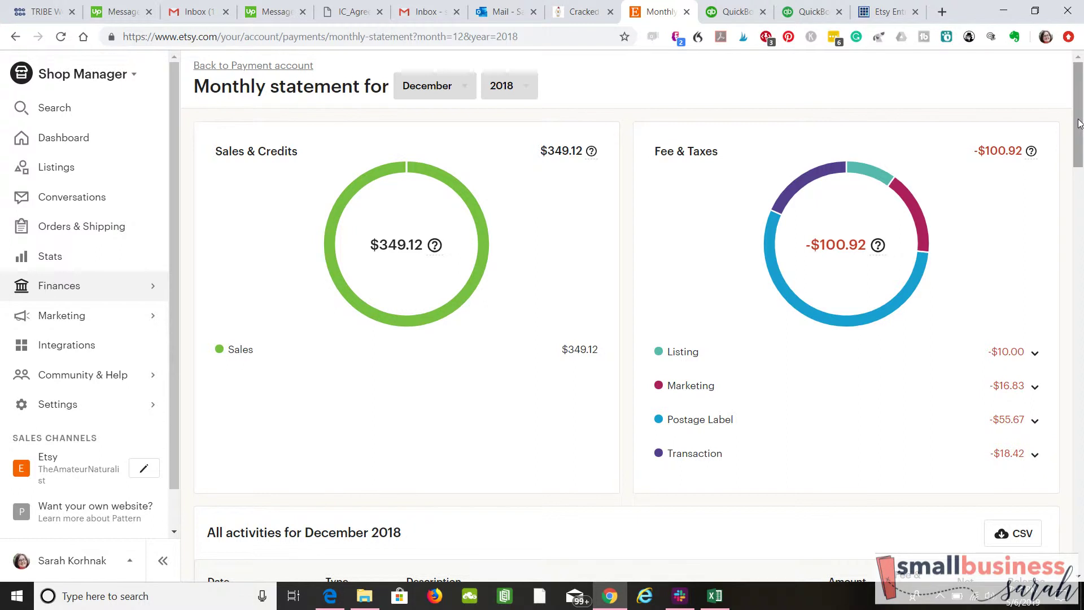
Step: Download the December 2018 statement activities as a CSV file and view it in Excel
left_click_drag(1080, 124, 1079, 125)
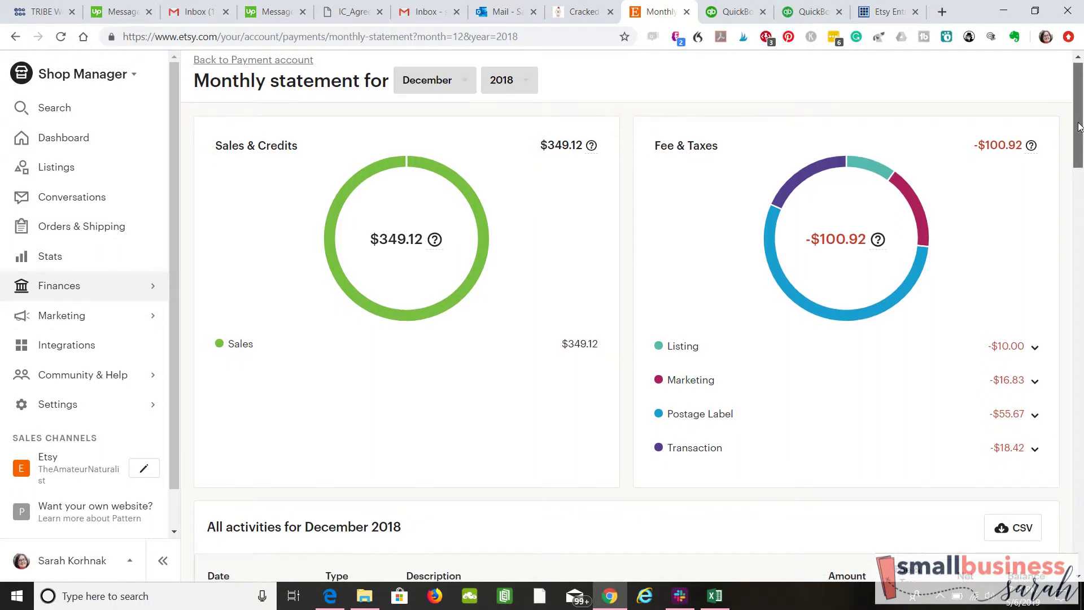
scroll(1080, 136, "down", 2)
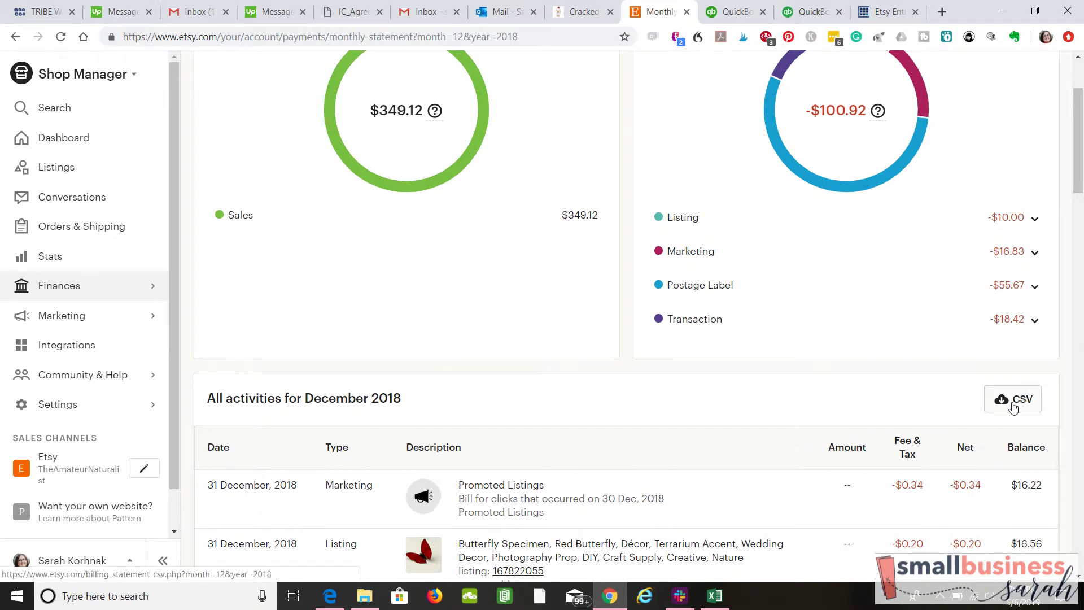
left_click(1014, 406)
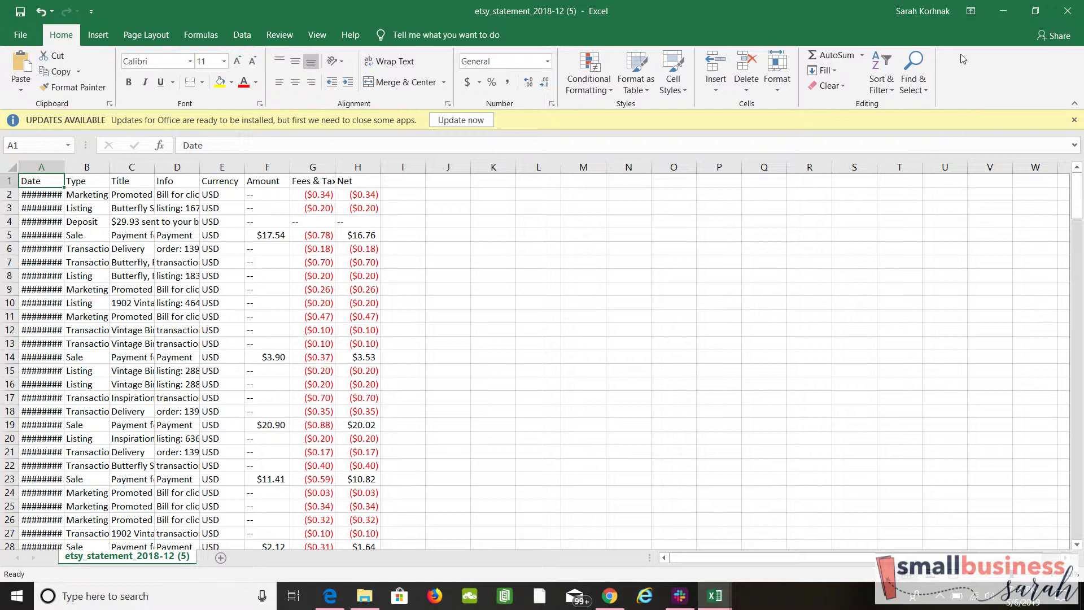
Step: Minimize both Excel workbooks and examine the December 2018 activities and balances on the Etsy statement
left_click(1002, 12)
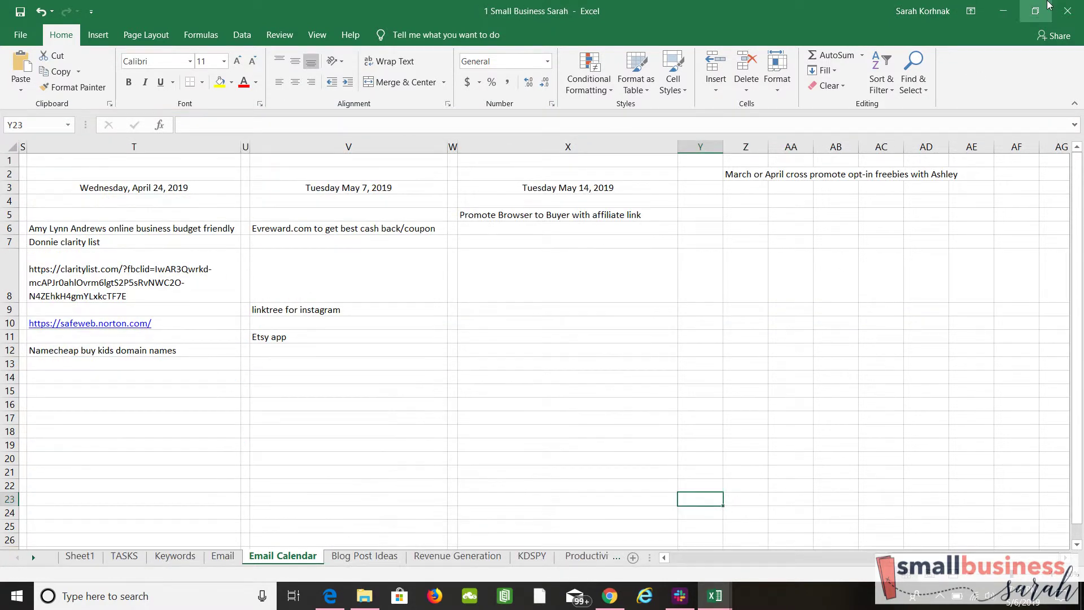
left_click(1003, 10)
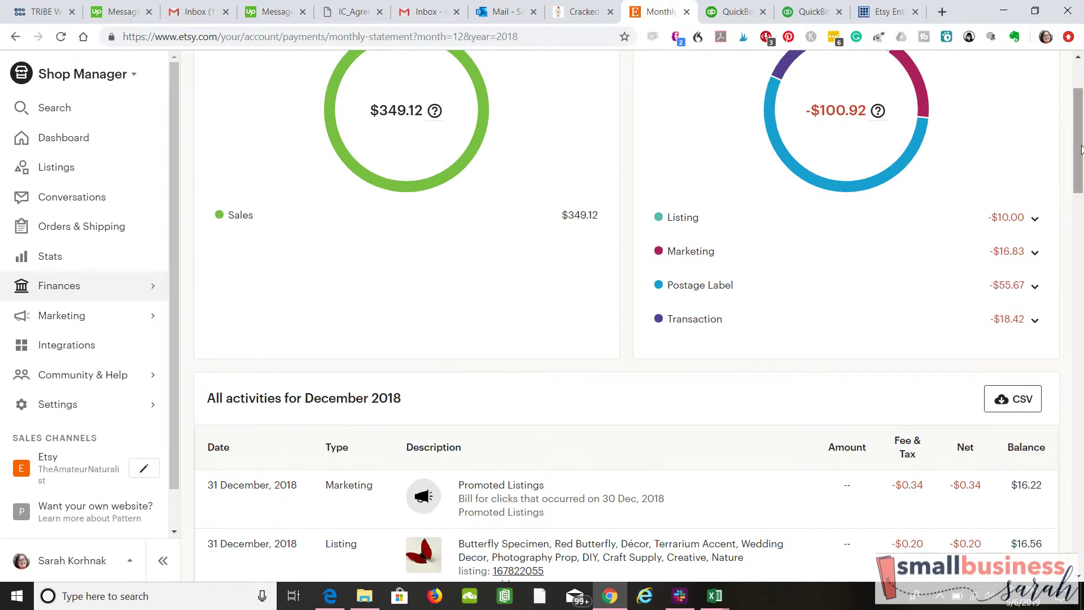
left_click_drag(1078, 141, 1082, 193)
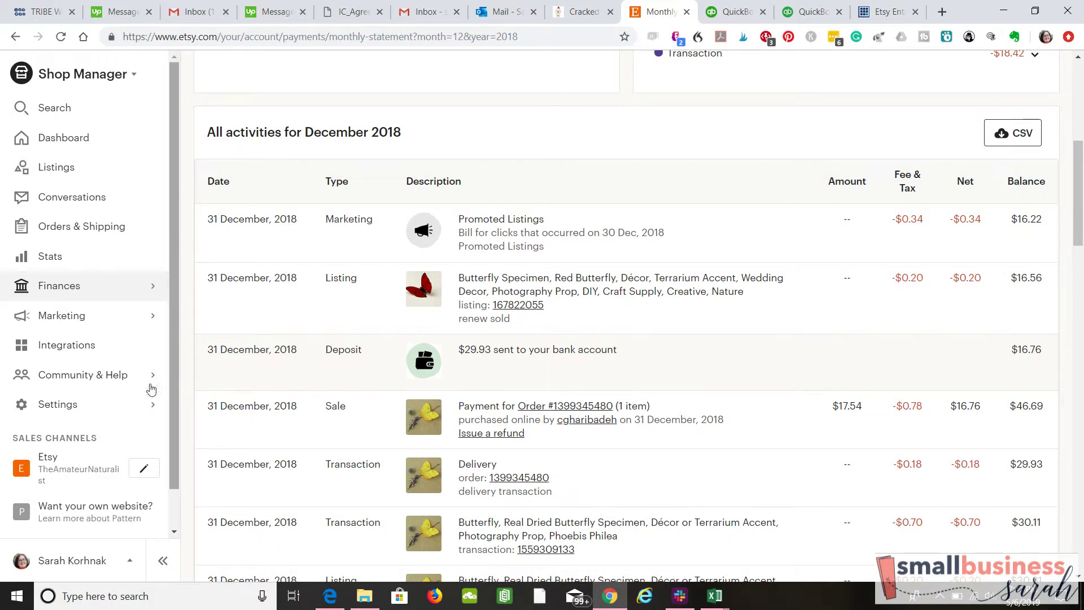
Step: Open the Download Data page in the Etsy shop's option settings
left_click(122, 410)
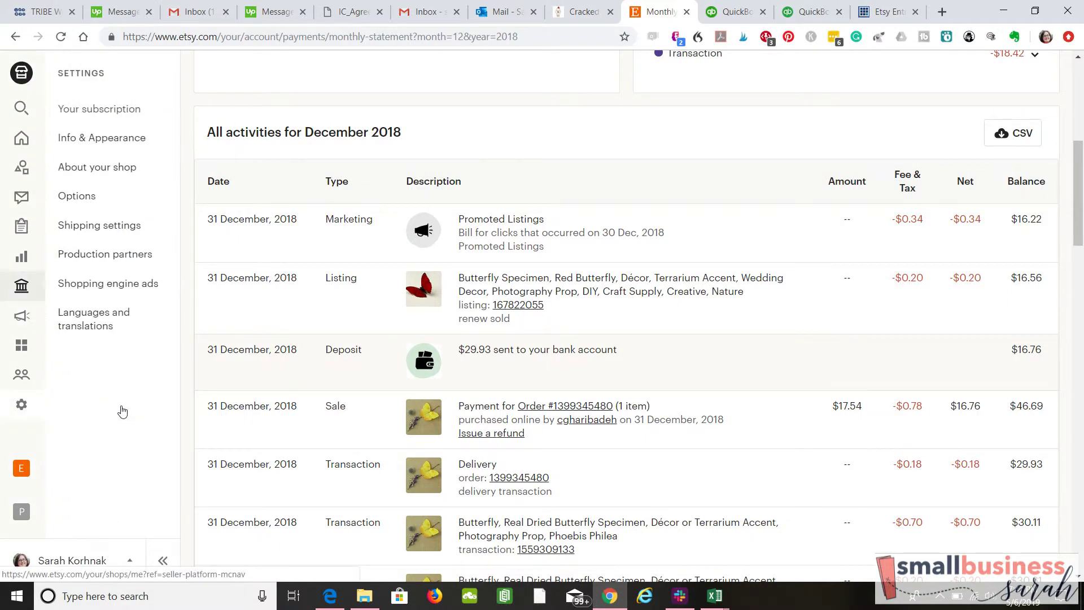
left_click(118, 205)
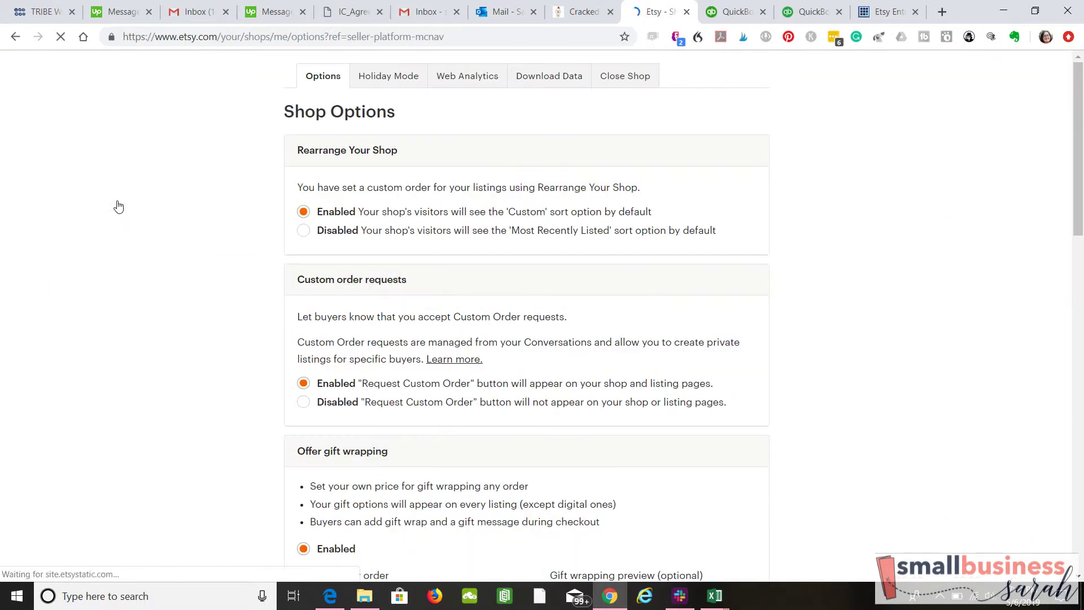
left_click(543, 80)
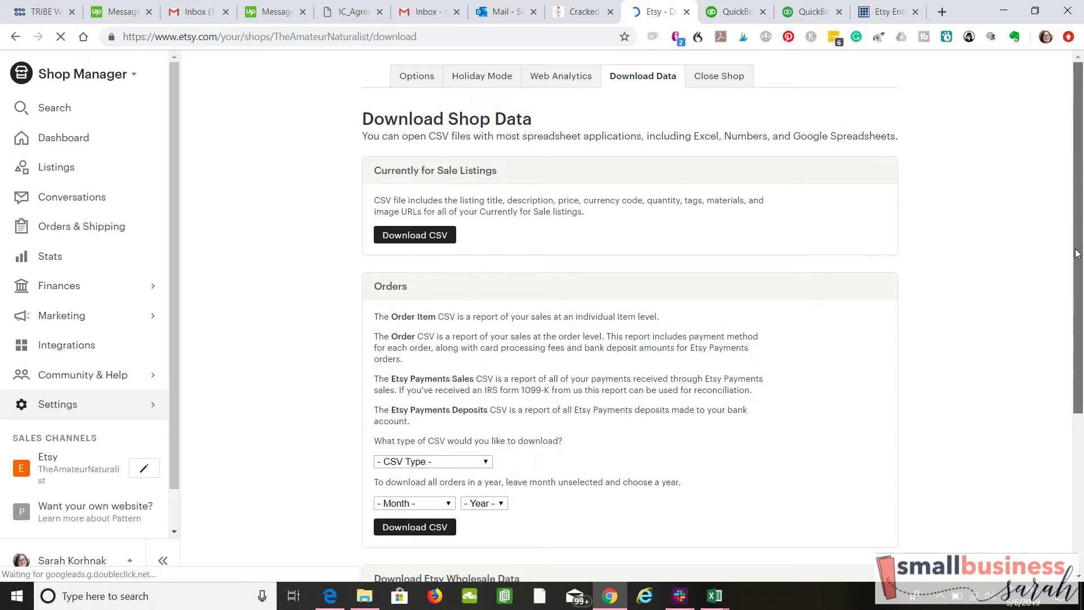
Step: Set the orders data export to the Orders CSV type for December 2018
scroll(1075, 253, "down", 2)
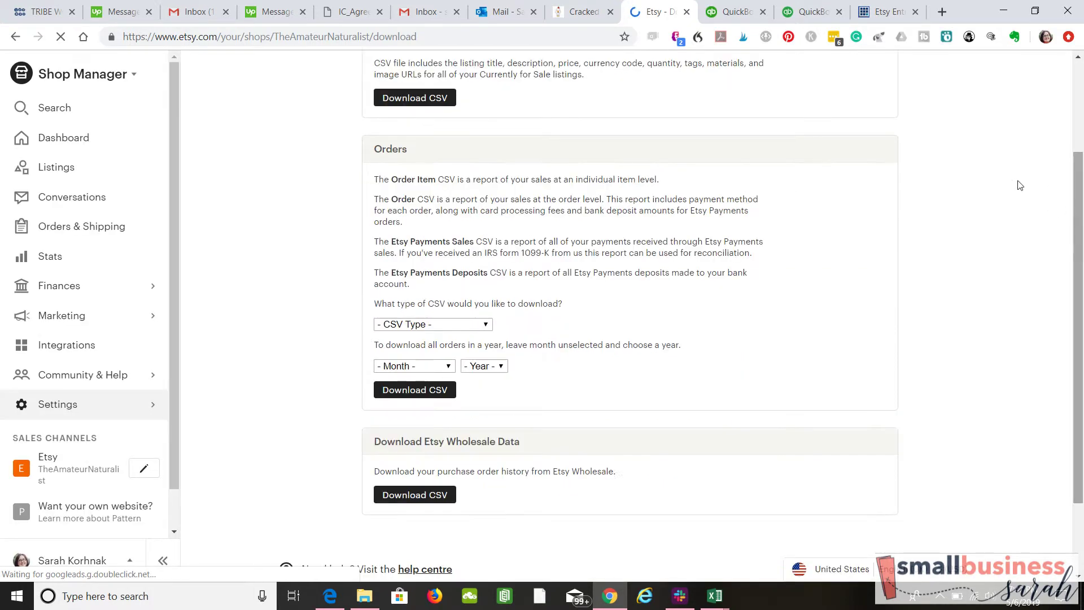
left_click(487, 328)
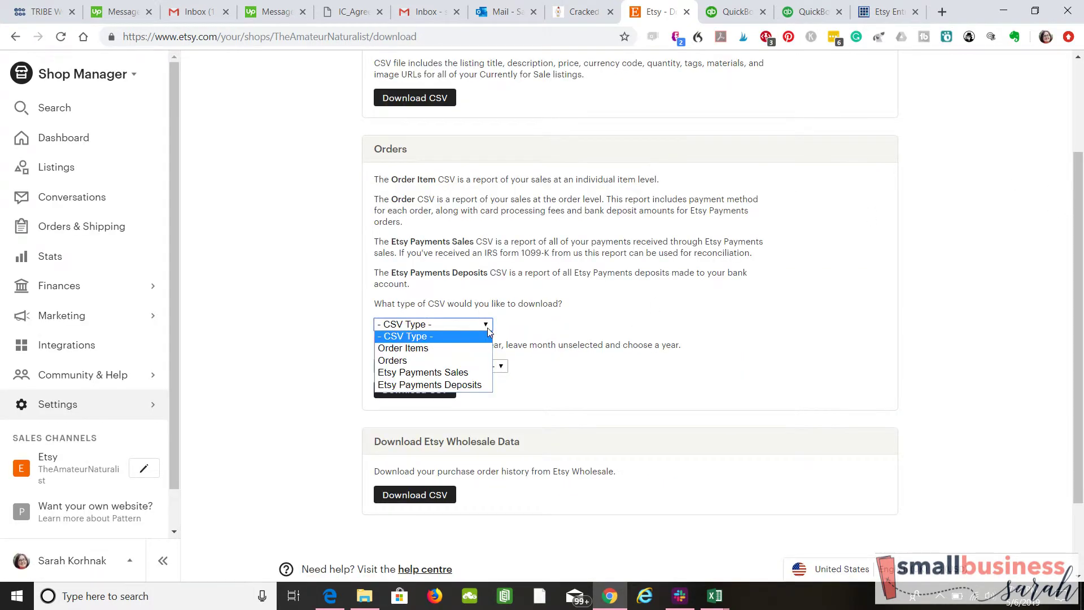
left_click(404, 361)
left_click(448, 368)
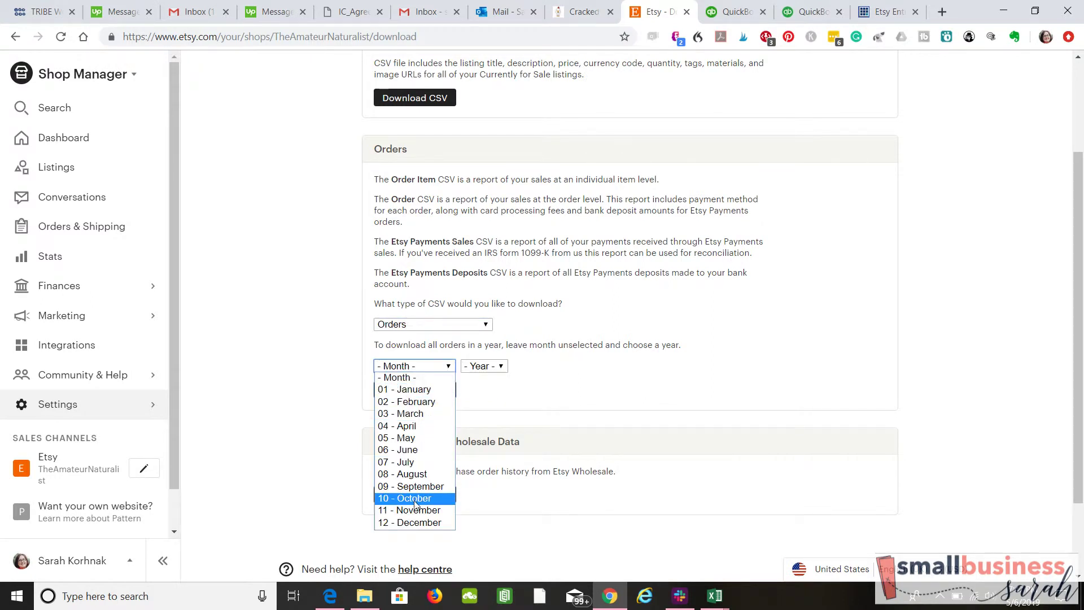
left_click(414, 522)
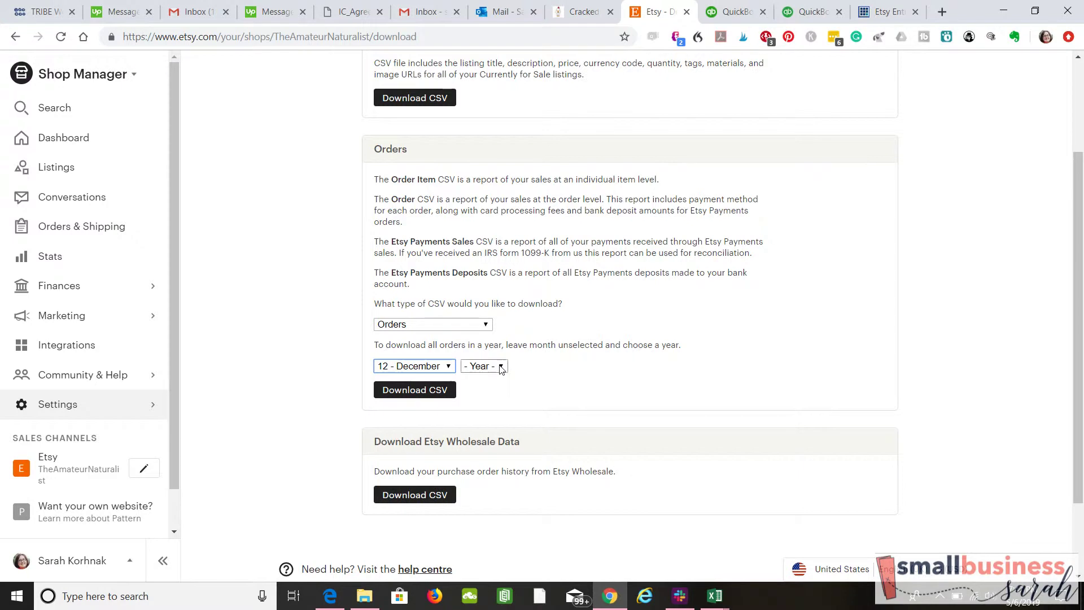
left_click(483, 366)
left_click(484, 402)
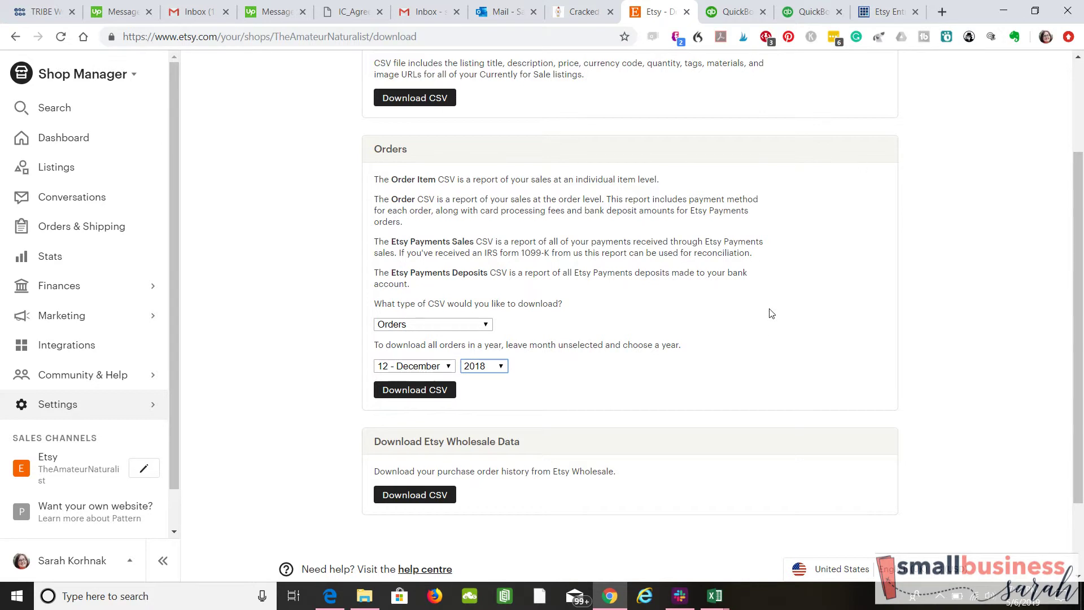
Step: Switch to QuickBooks Online and add the 04/23/2019 Etsy deposit from the Business Checking feed under Etsy Bank
left_click(811, 14)
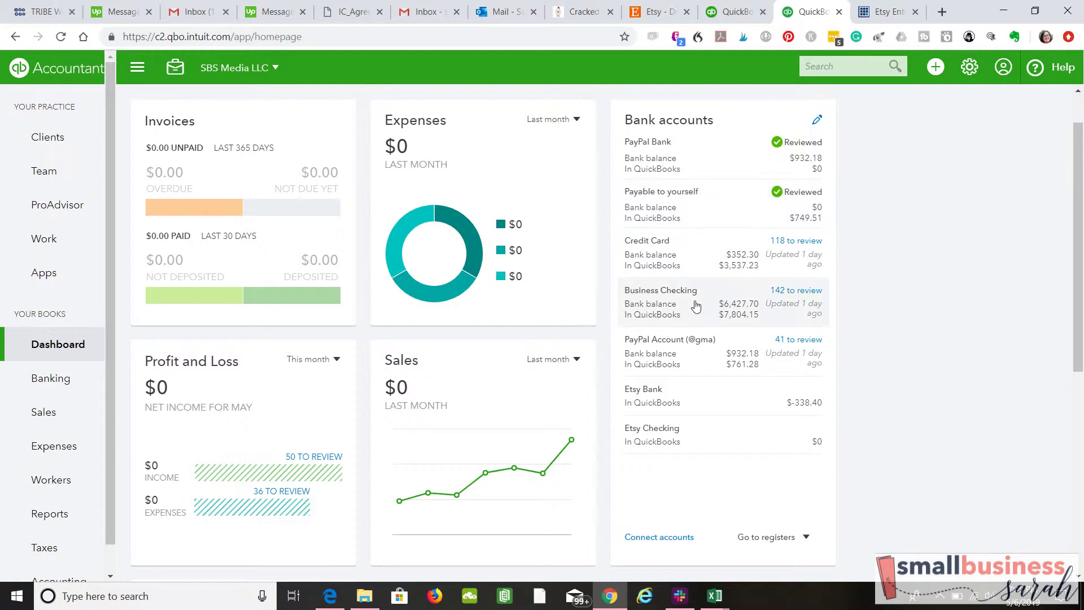
left_click(696, 314)
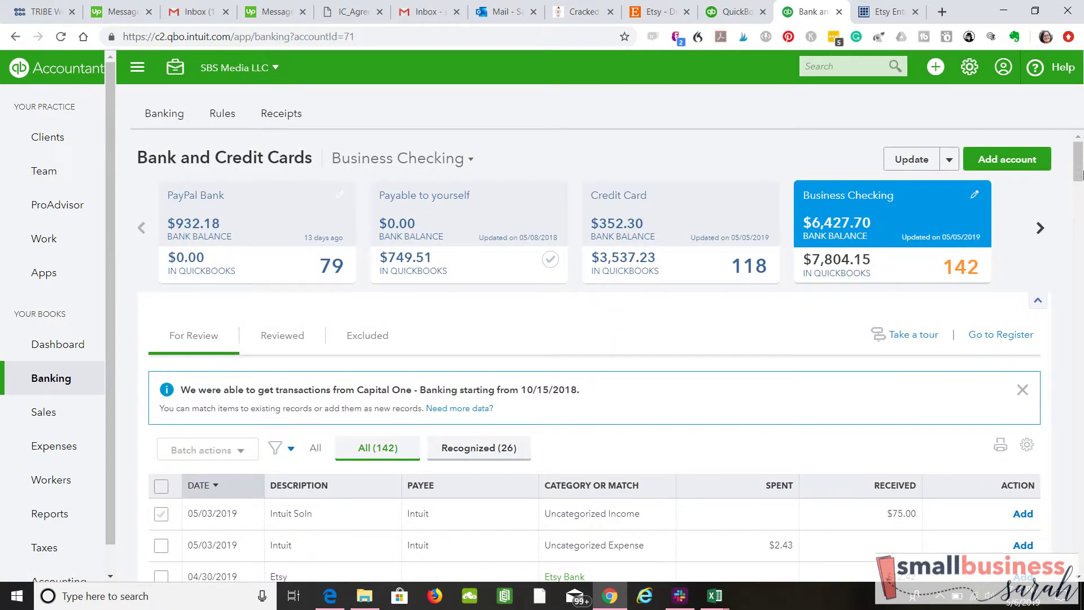
left_click_drag(1080, 168, 1080, 204)
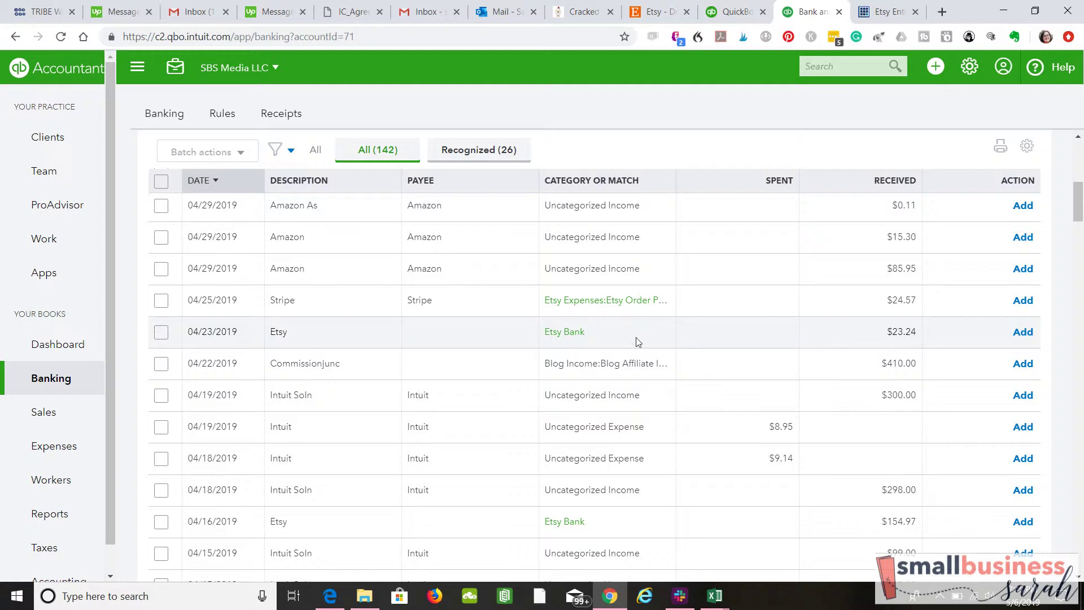
left_click(1023, 333)
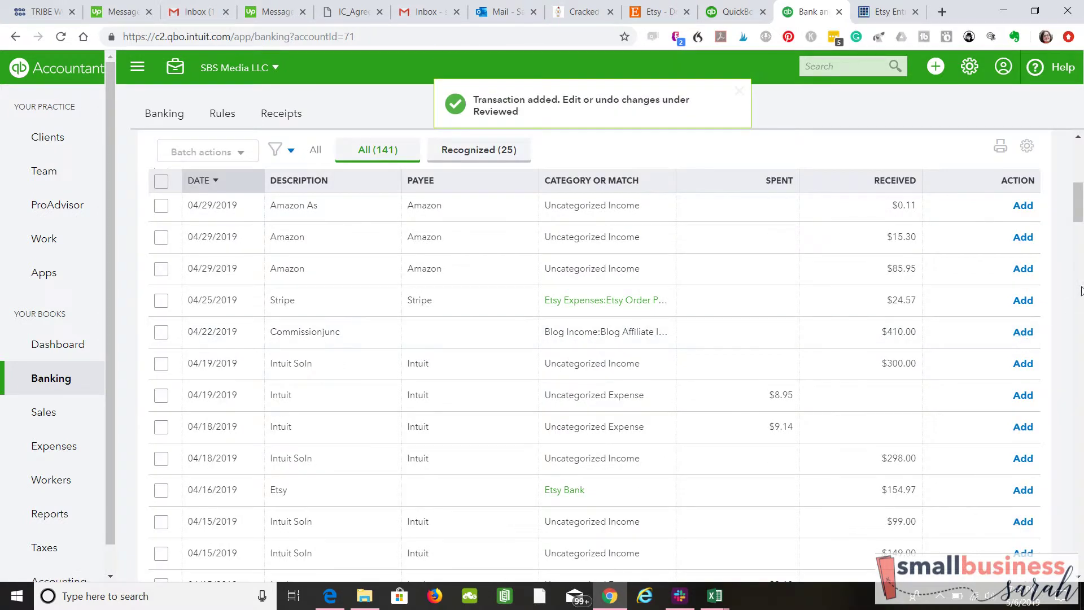
Step: Add the 04/16/2019 Etsy deposit under Etsy Bank and decline creating the suggested rule for now
scroll(724, 277, "down", 3)
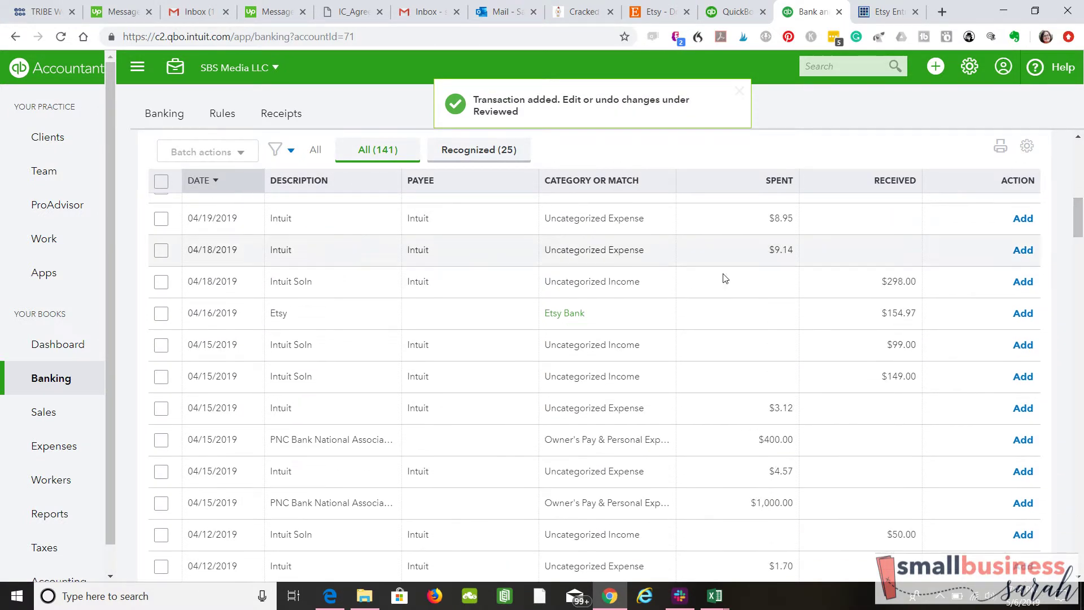
left_click(1021, 314)
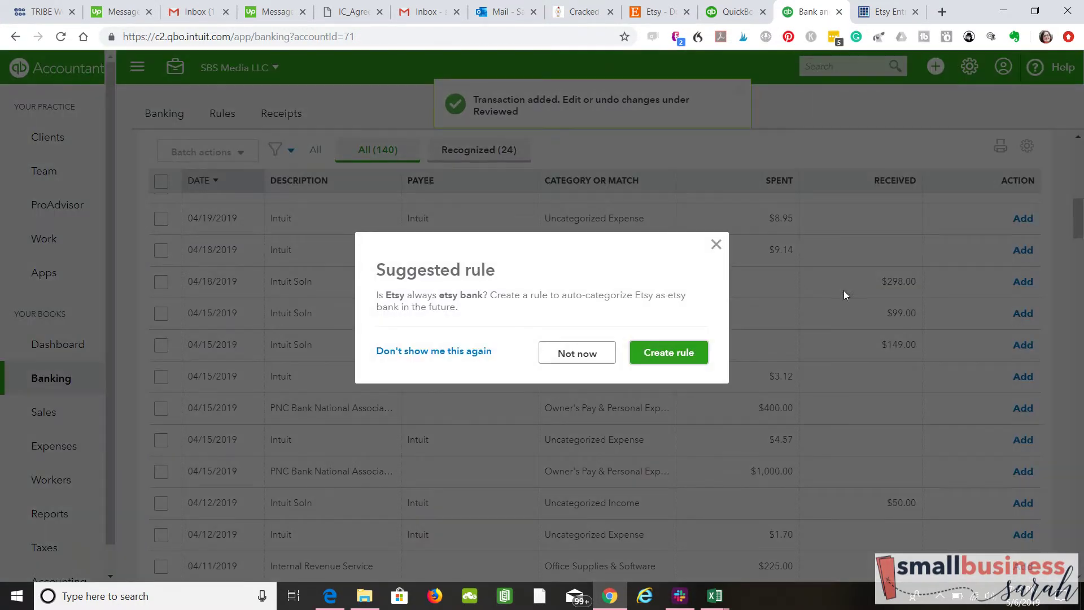
left_click(600, 348)
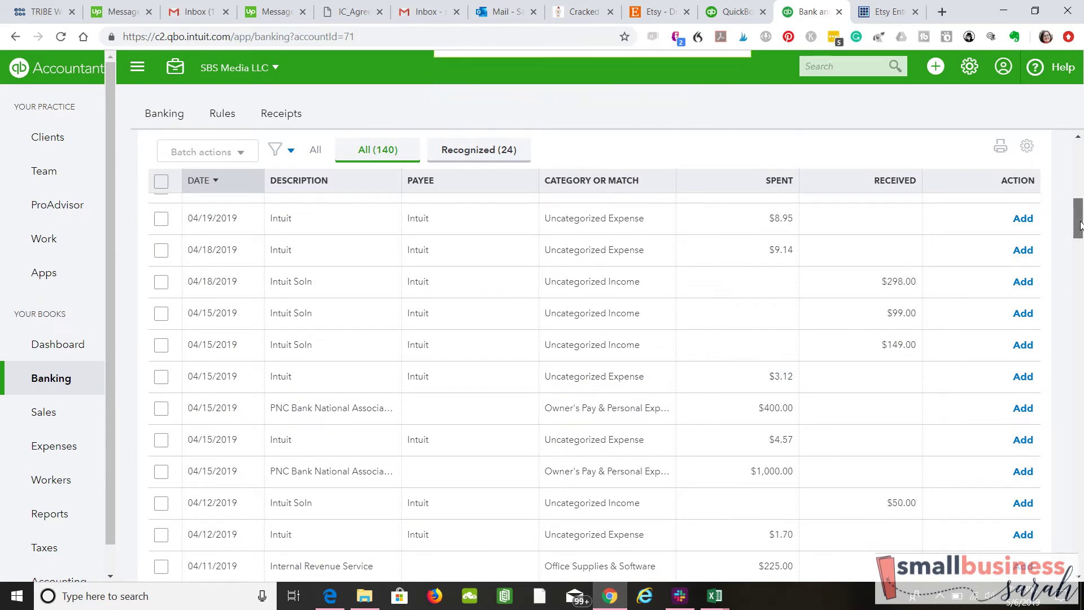
left_click_drag(1080, 224, 1080, 223)
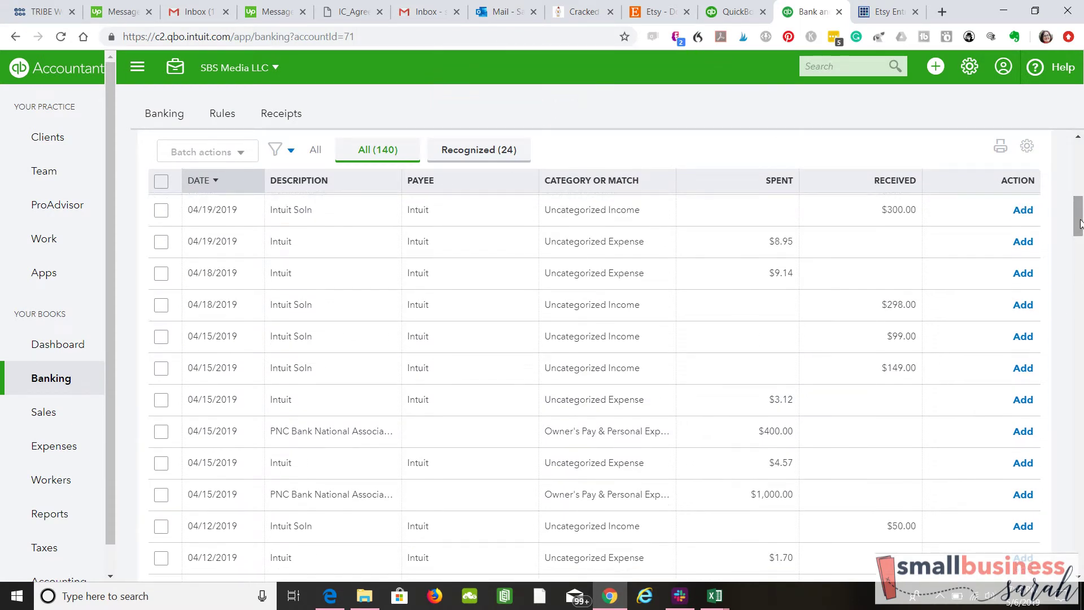
Step: Switch to the Etsy Entry App page and set the first sales tax state to Pennsylvania
left_click(881, 21)
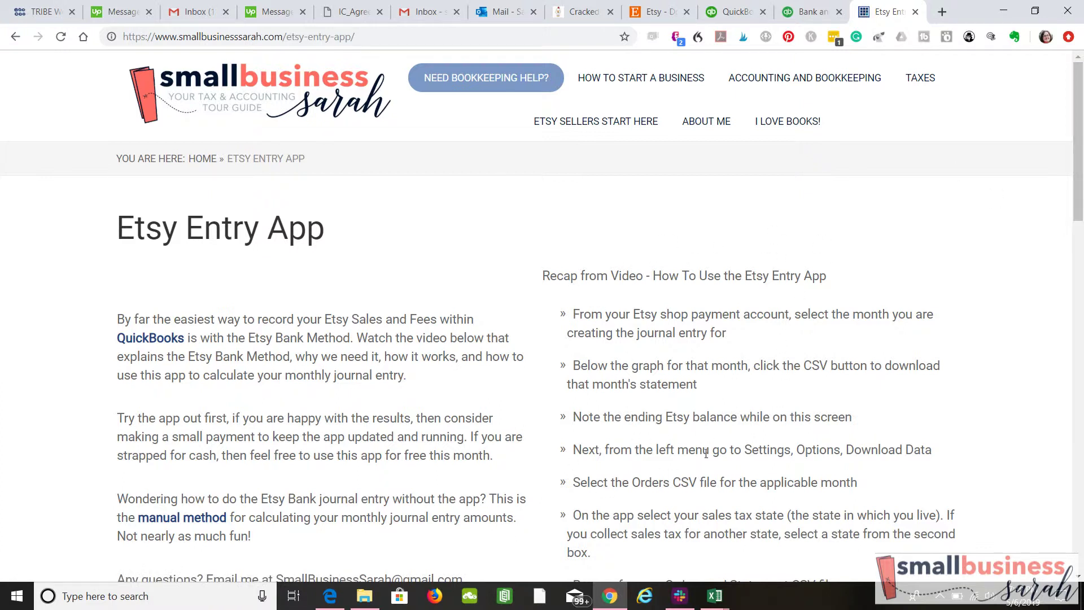
left_click_drag(1080, 134, 1080, 177)
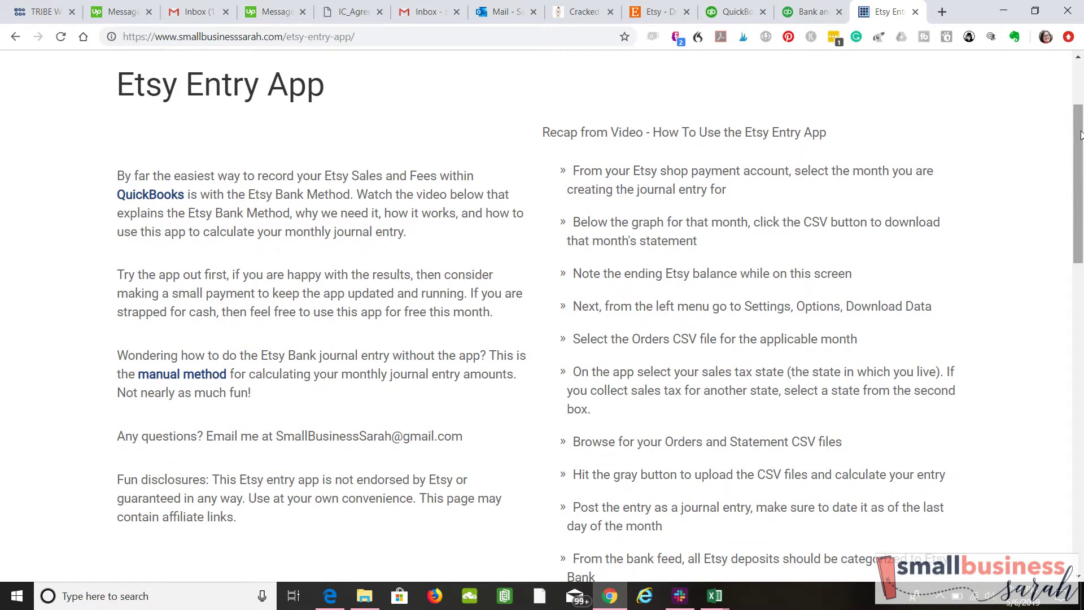
left_click_drag(1080, 134, 1080, 265)
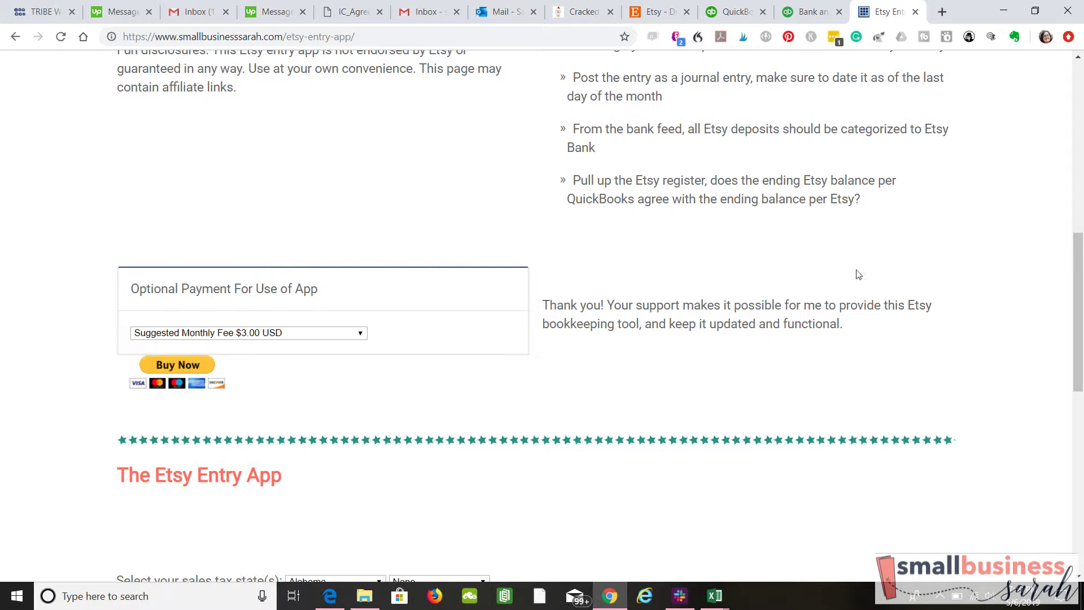
left_click_drag(1078, 280, 1079, 302)
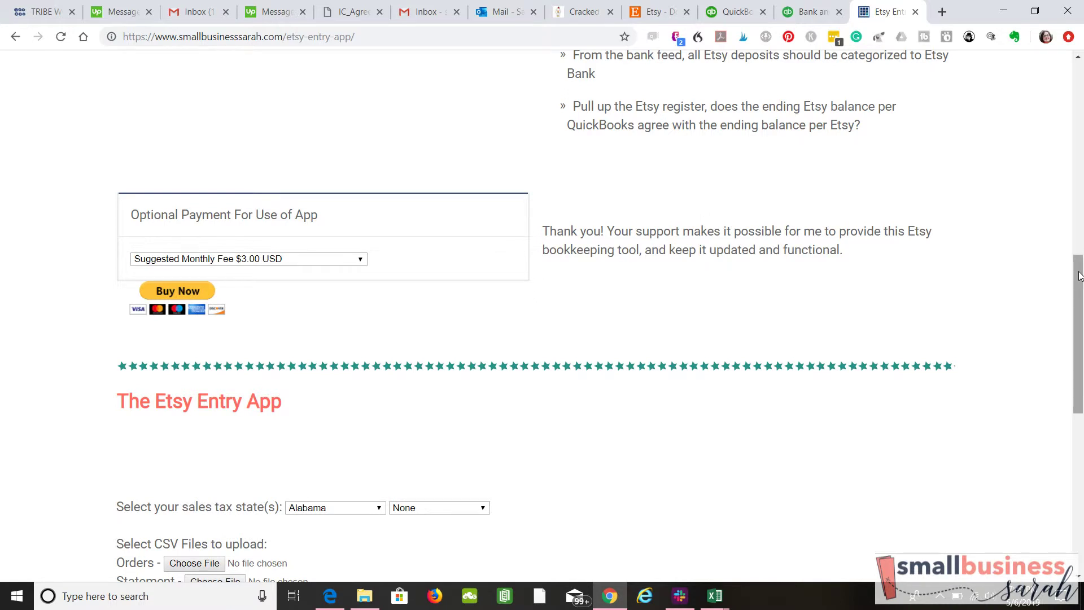
left_click_drag(1082, 289, 1081, 342)
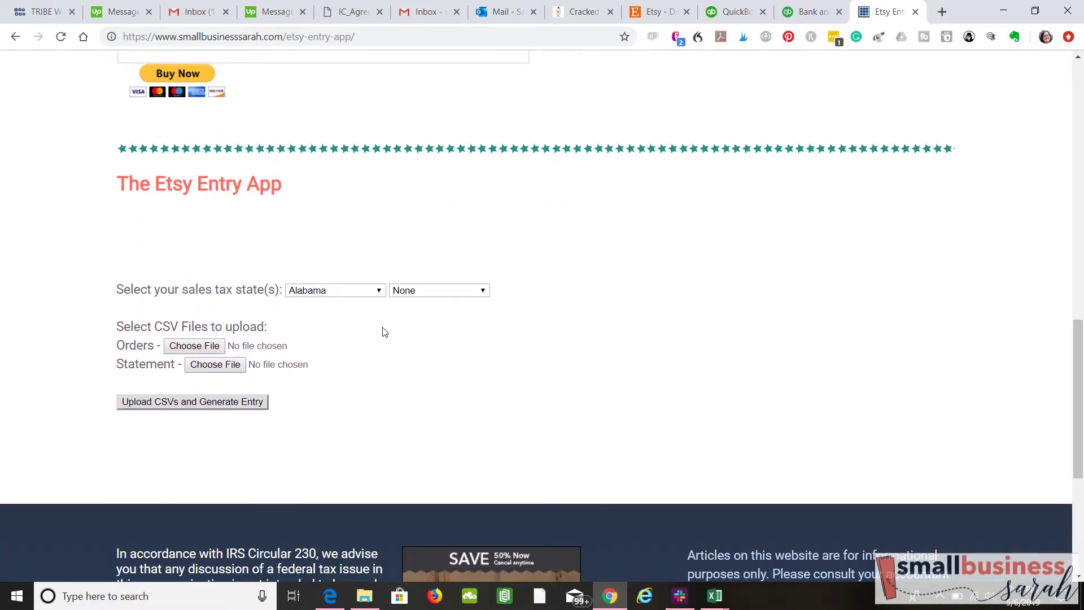
left_click(380, 291)
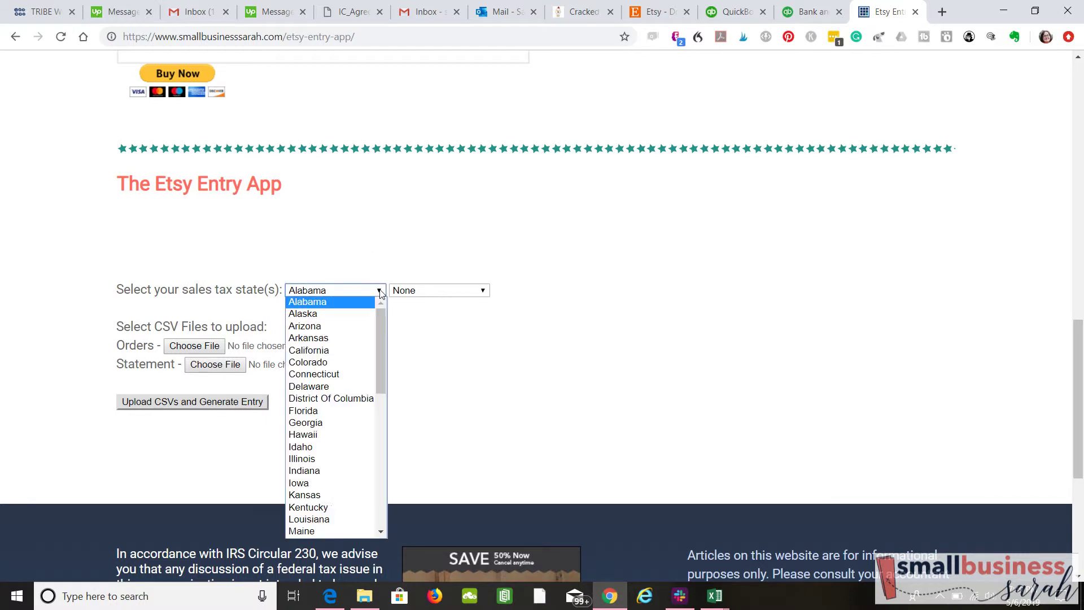
left_click_drag(381, 338, 378, 446)
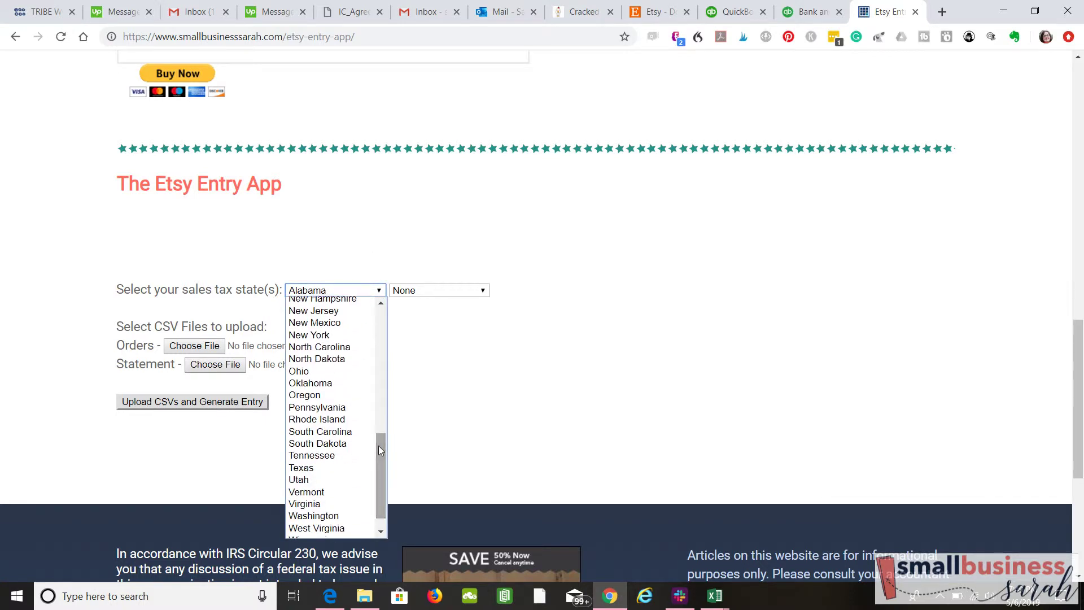
left_click(344, 408)
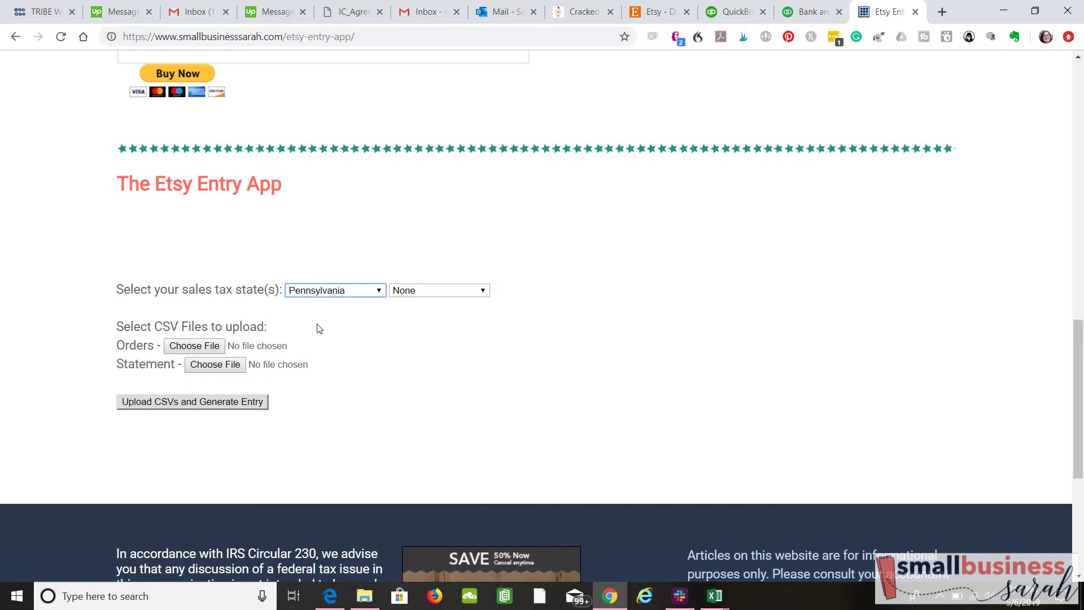
Step: Upload AN Orders Dec 2018.csv as the orders file and AN Statement Dec 18.csv as the statement file, and generate the entry
left_click(181, 351)
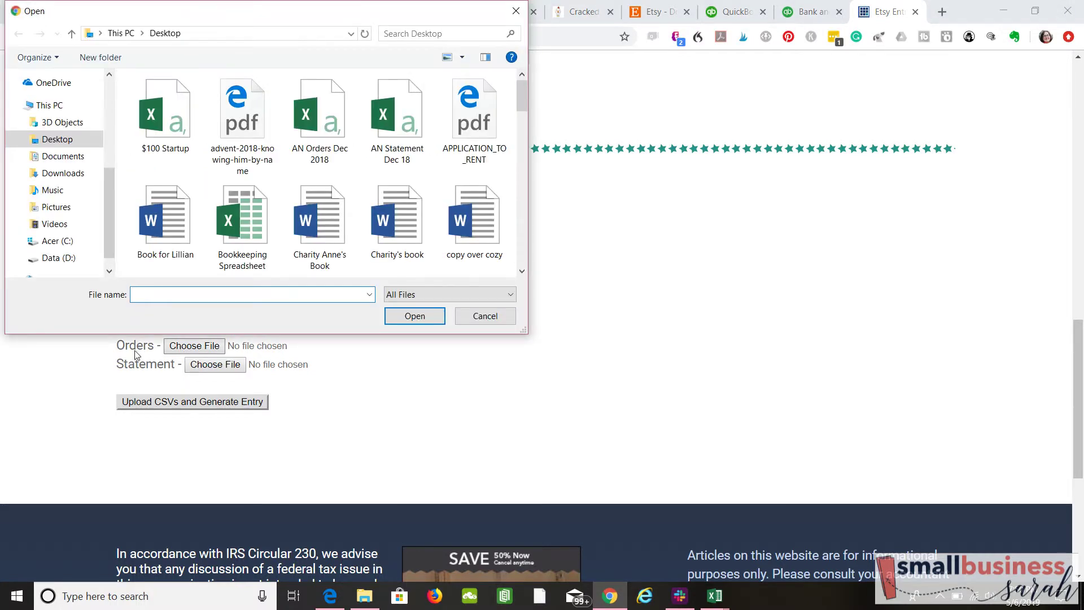
left_click(323, 112)
double_click(323, 113)
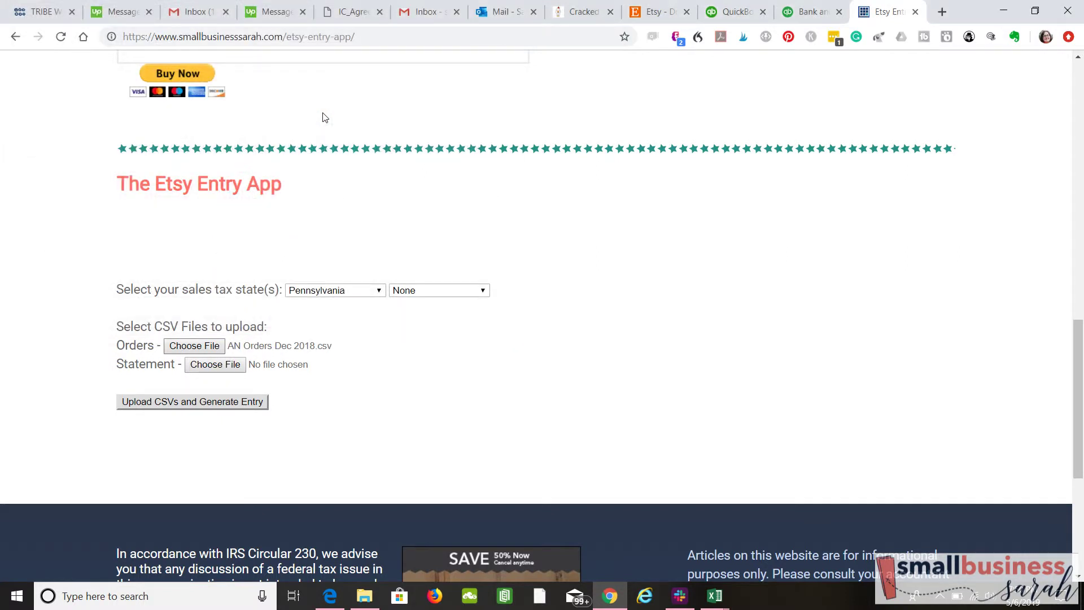
left_click(215, 368)
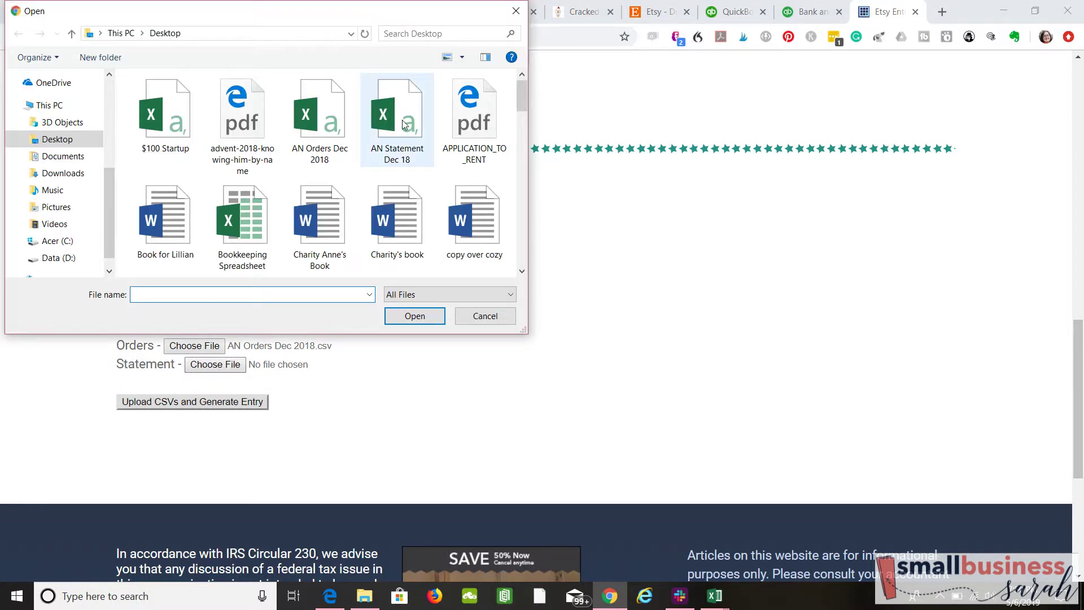
left_click(401, 121)
double_click(402, 120)
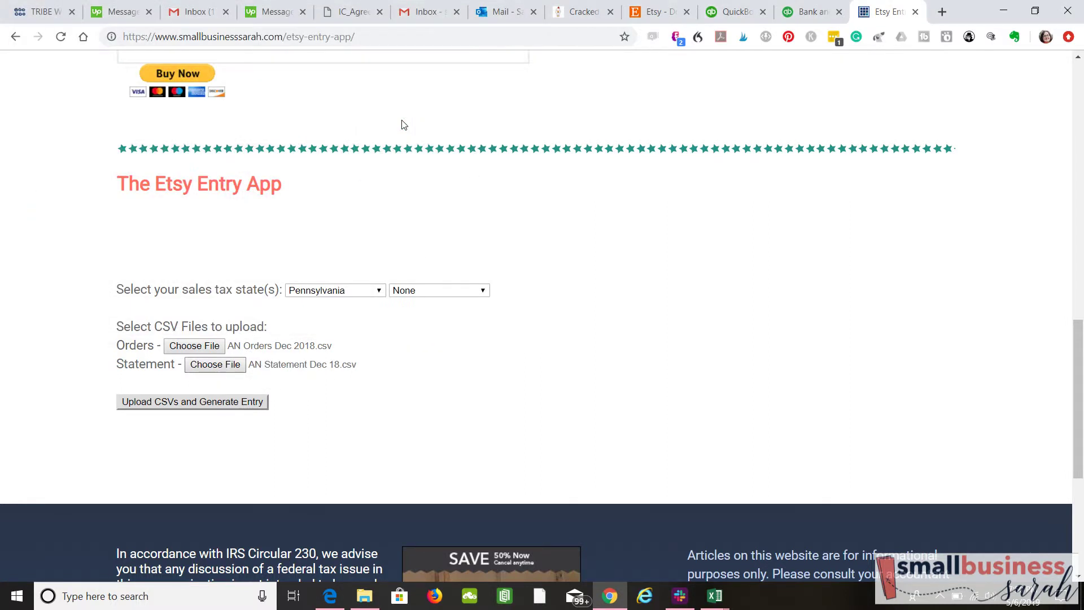
left_click(168, 403)
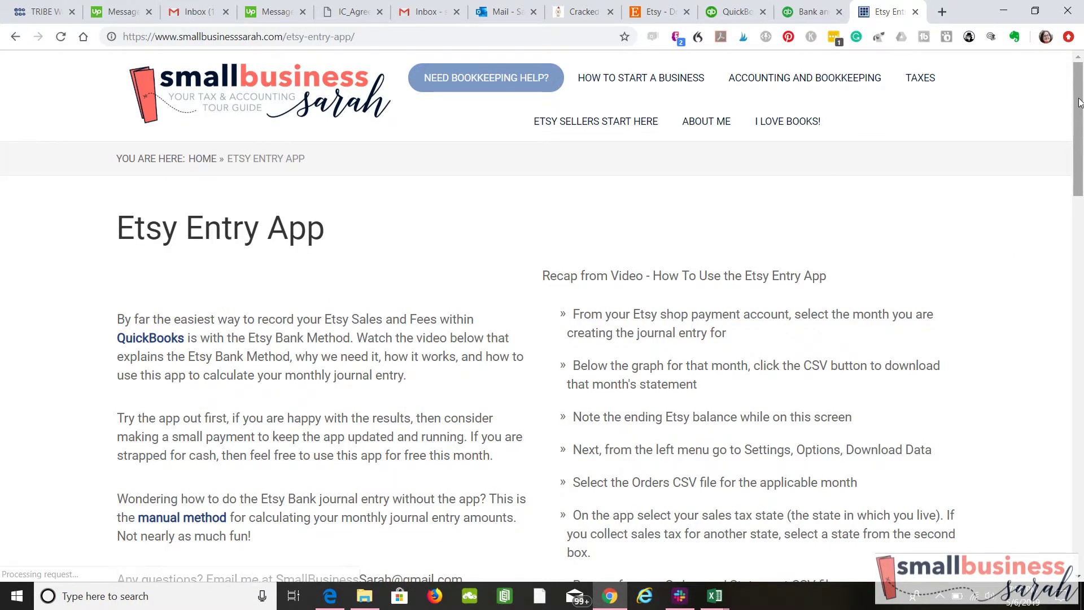
left_click_drag(1081, 135, 1080, 400)
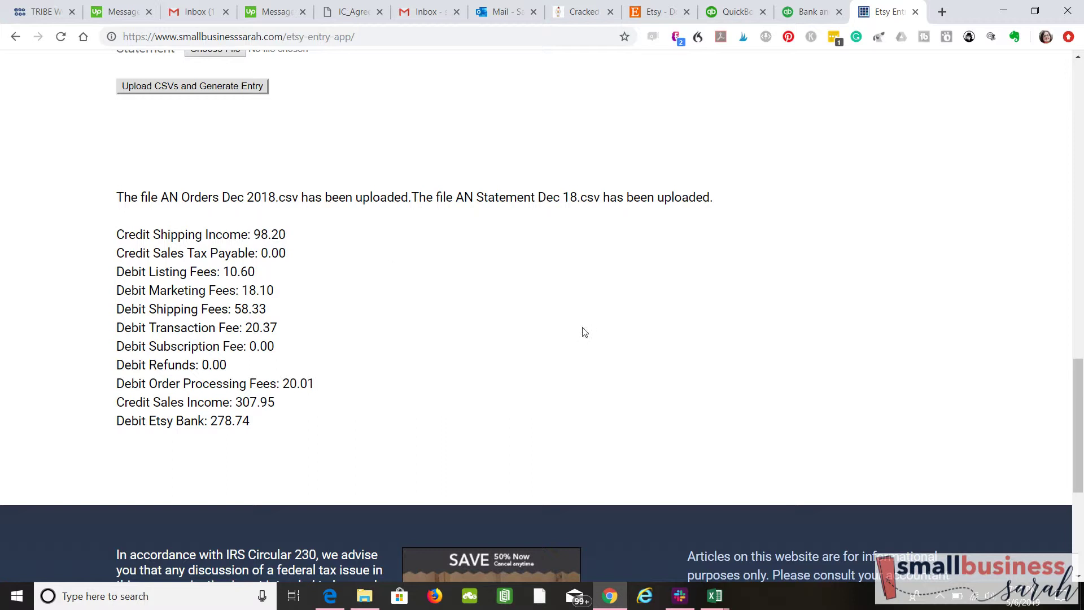
Step: Switch to QuickBooks Online and create a new journal entry dated 12/31/2018
left_click(809, 17)
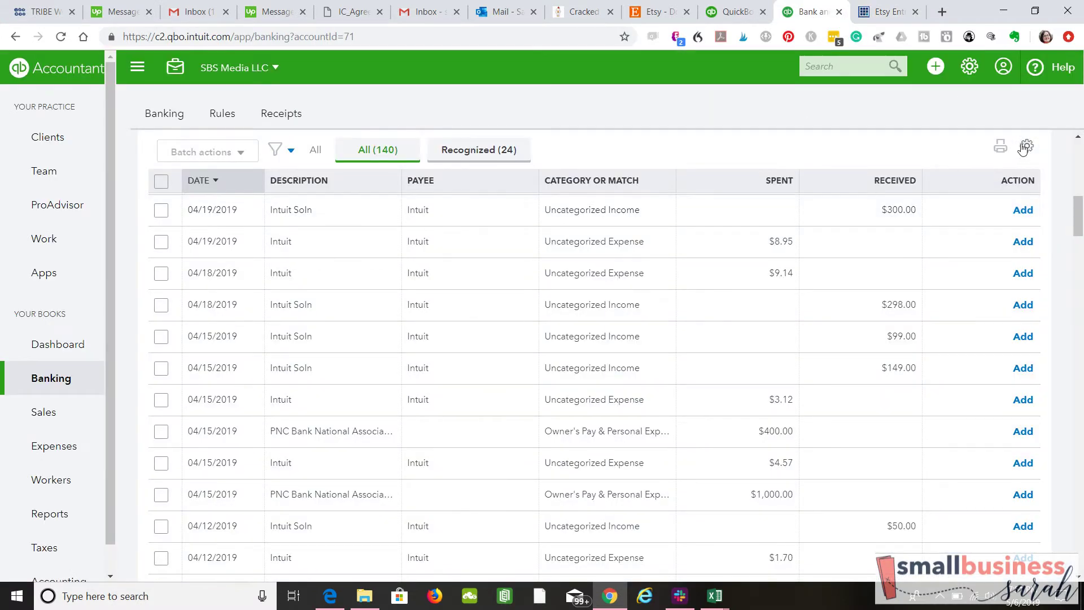
left_click(934, 67)
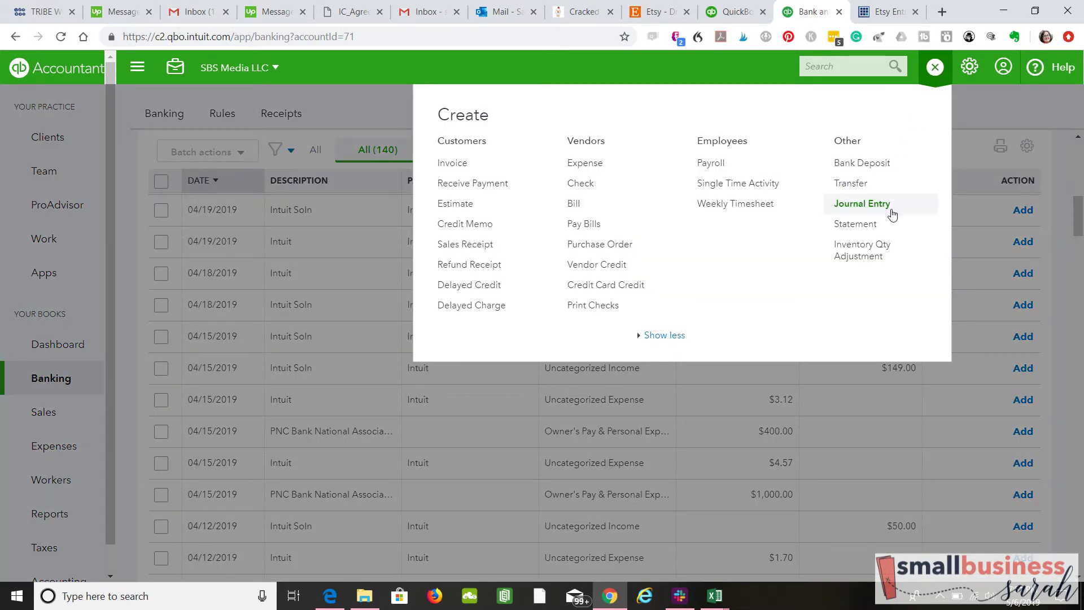
left_click(884, 206)
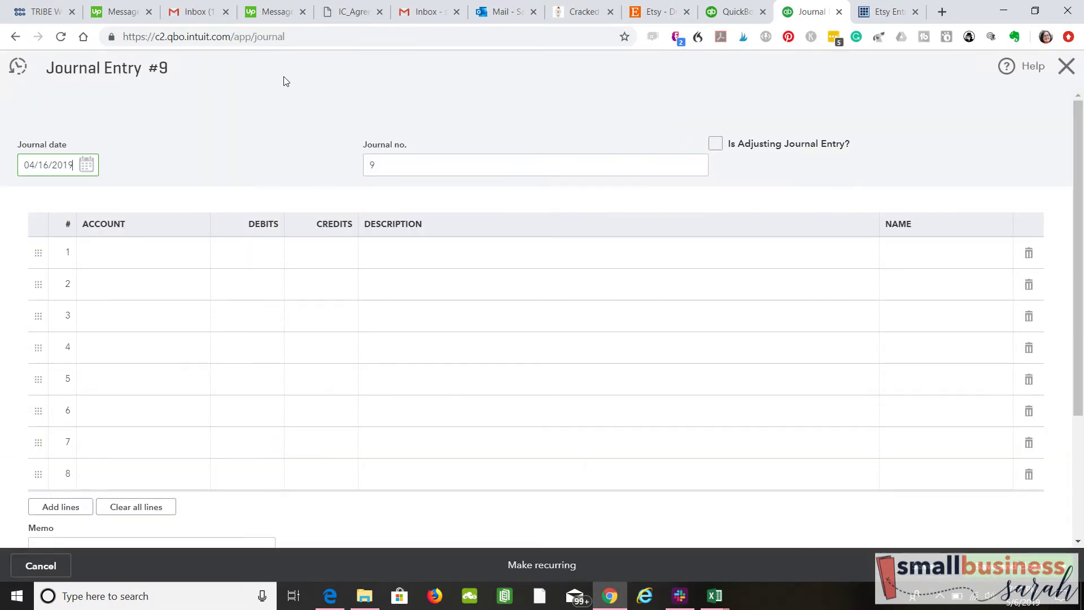
left_click(88, 167)
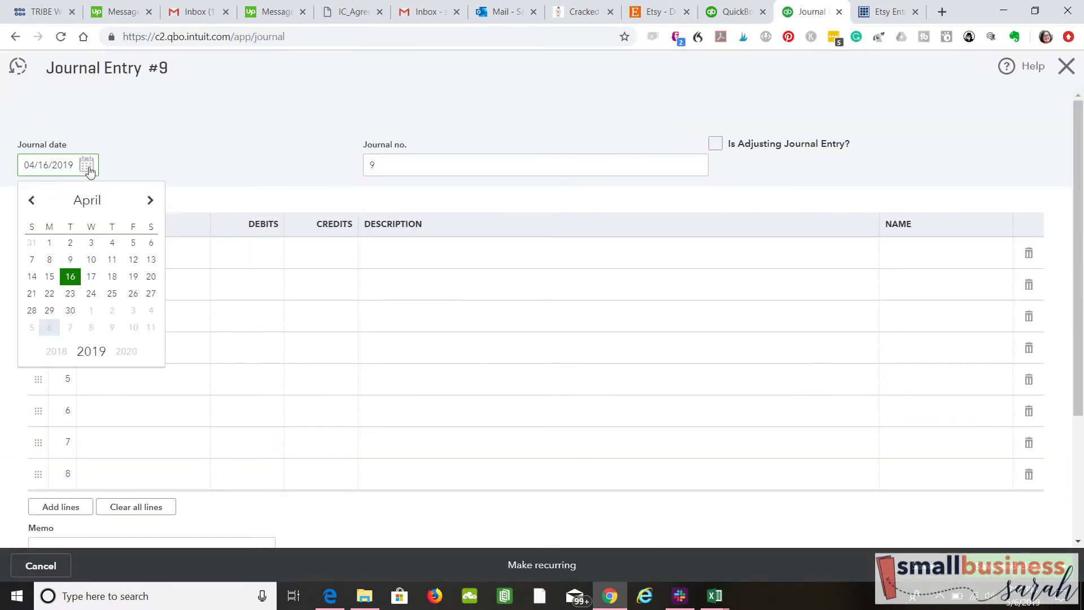
left_click(32, 202)
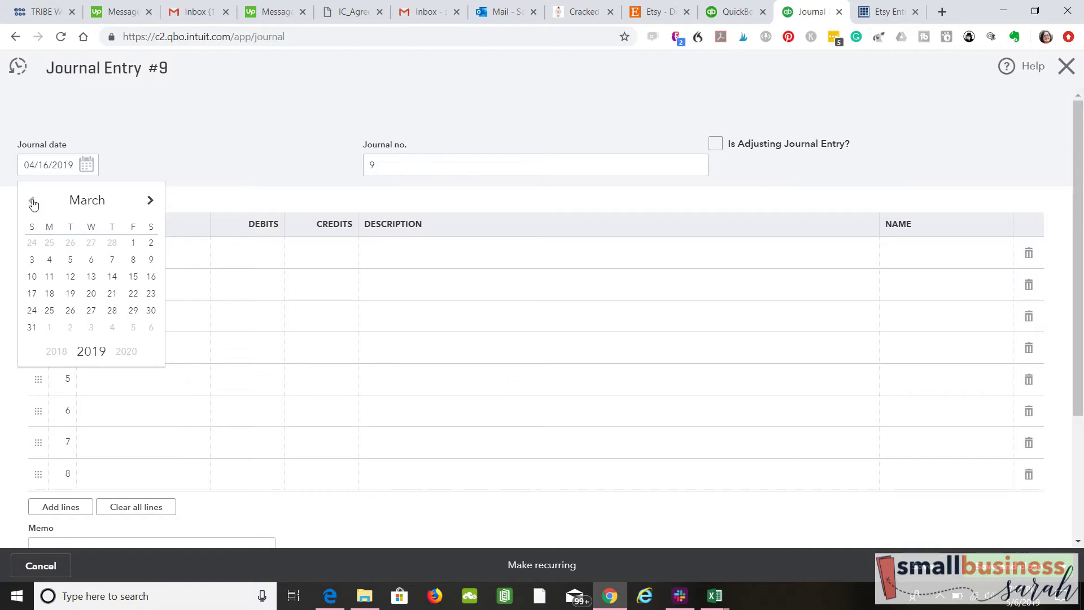
left_click(32, 201)
left_click(32, 202)
left_click(32, 201)
left_click(51, 327)
Step: Fill in line 1 with the description 2018 Dec Entry, the Etsy Shipping Income account and a 98.20 credit
left_click(394, 262)
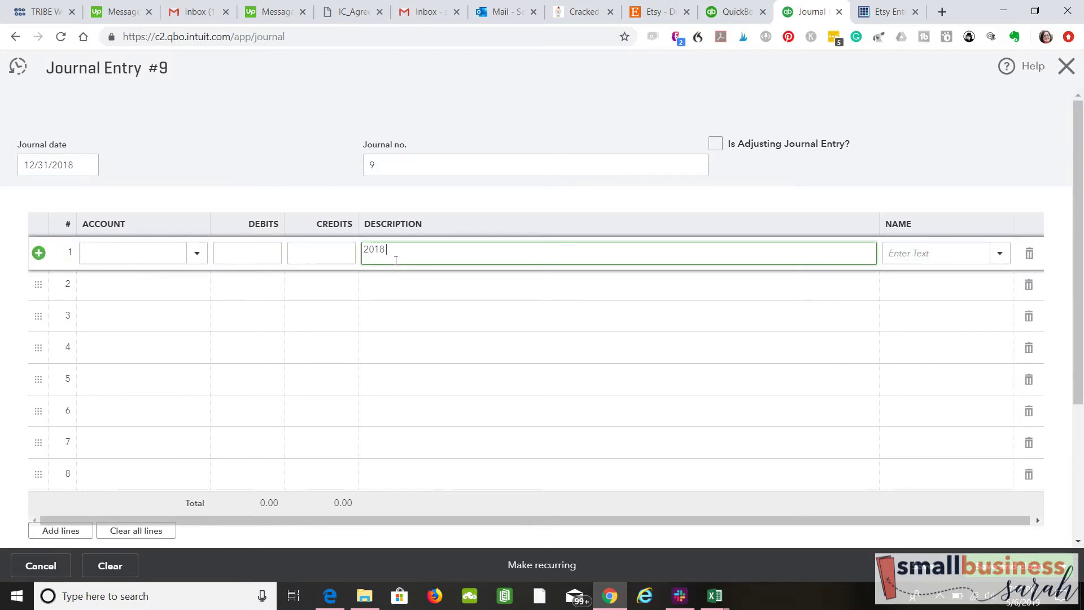
type("2018 Dec Entry")
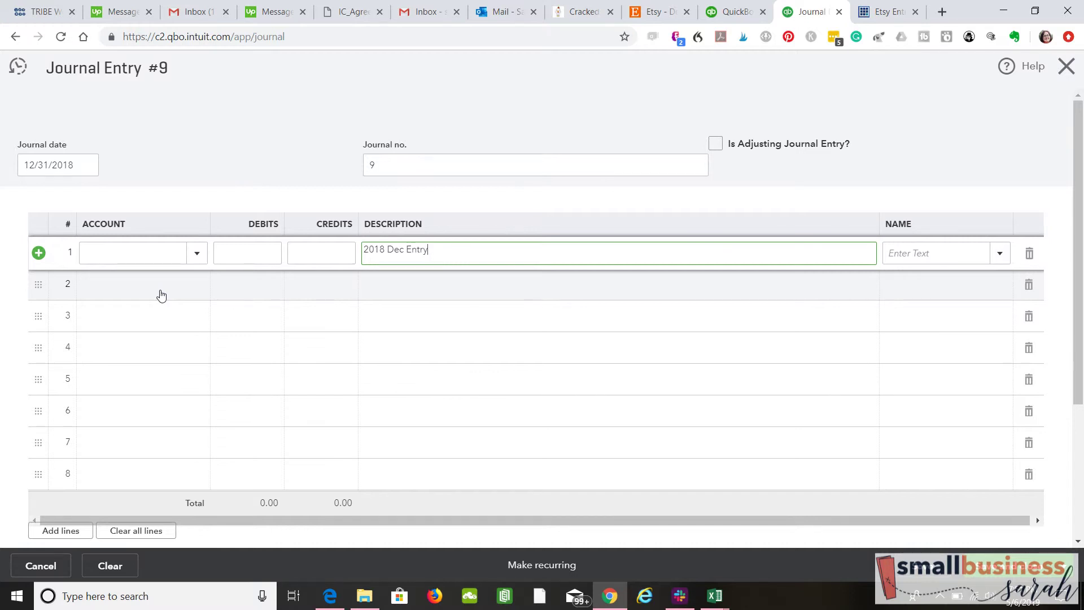
left_click(138, 254)
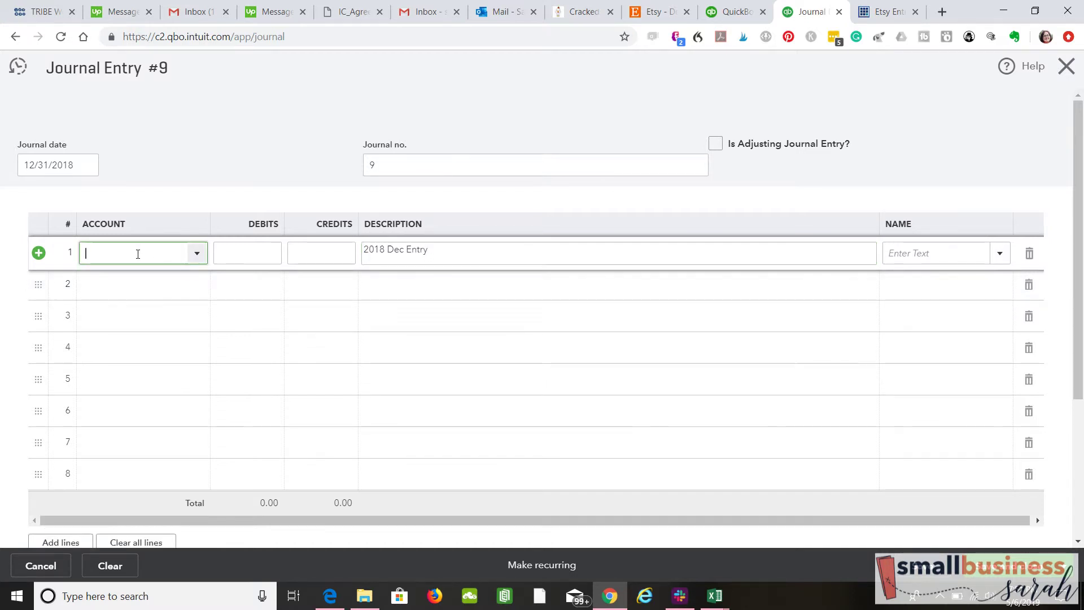
type("ship")
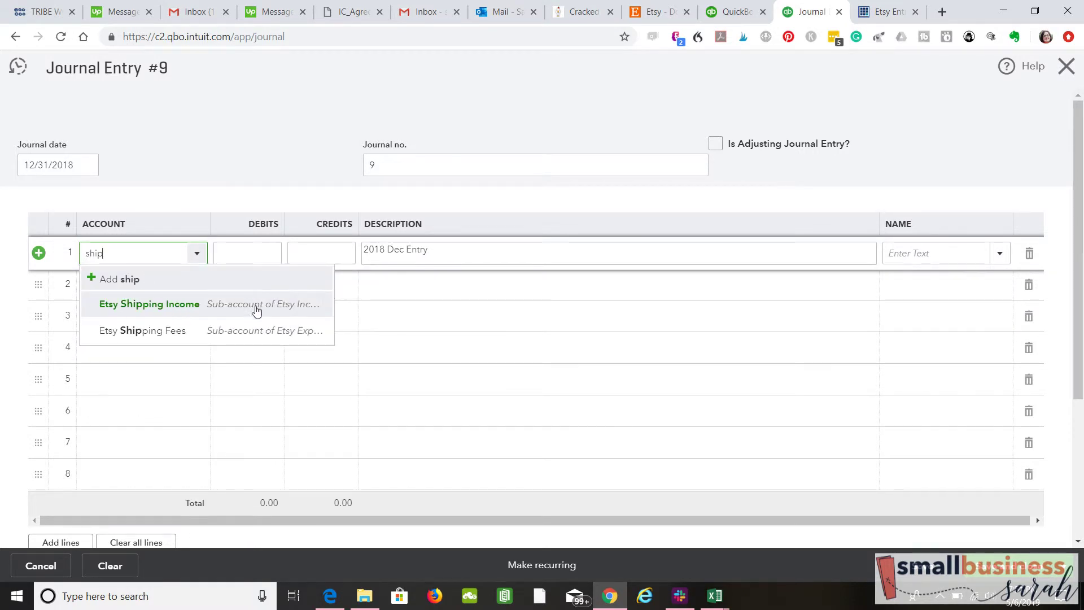
left_click(265, 308)
left_click(325, 255)
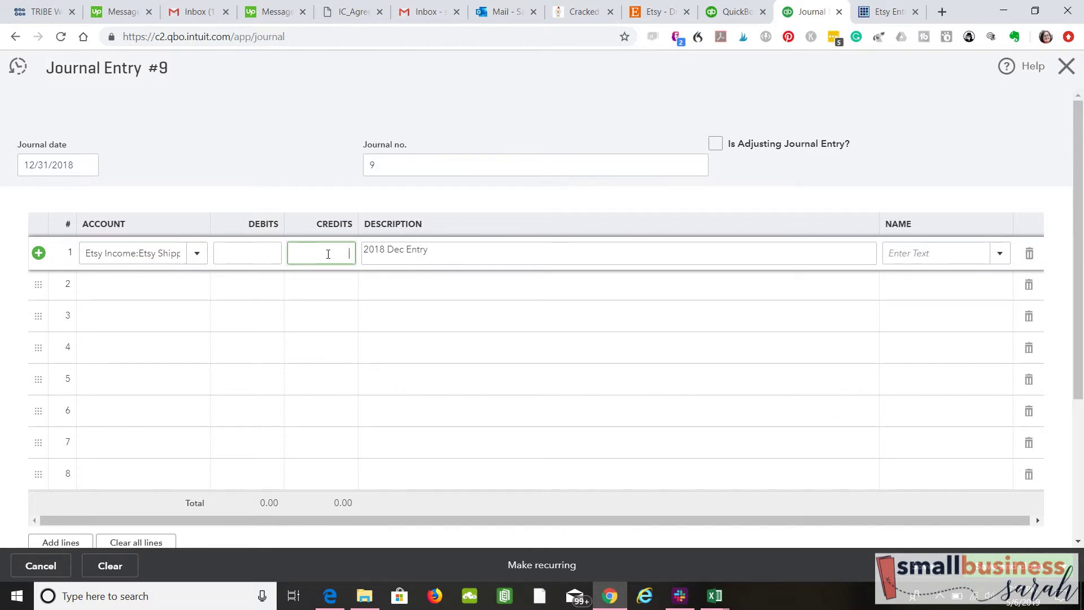
type("198.20")
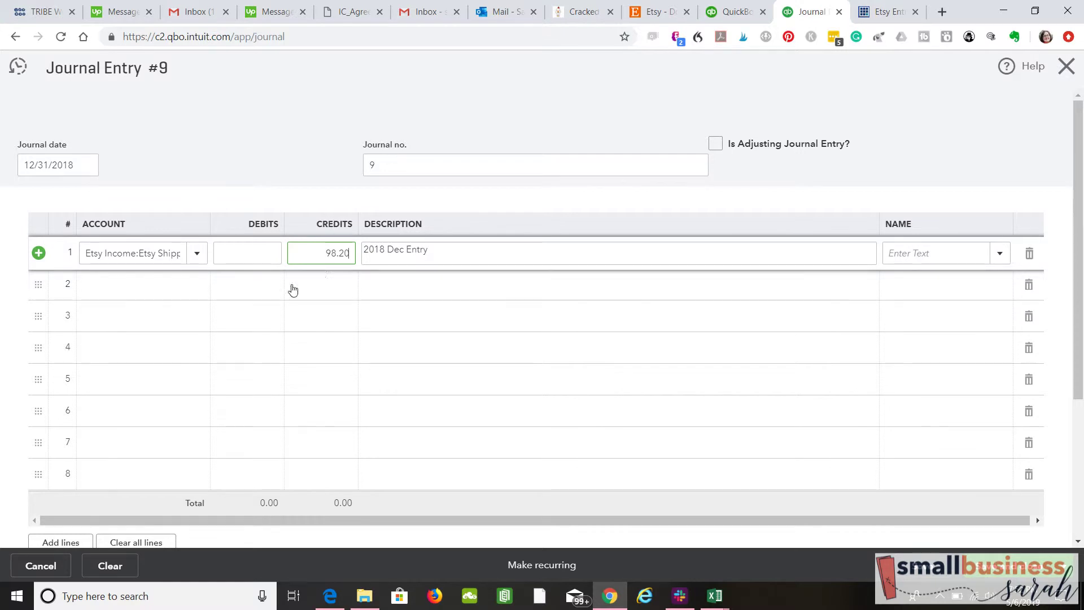
Step: Fill in line 2 with the Sales Tax Payable account and a credit of 0
left_click(204, 291)
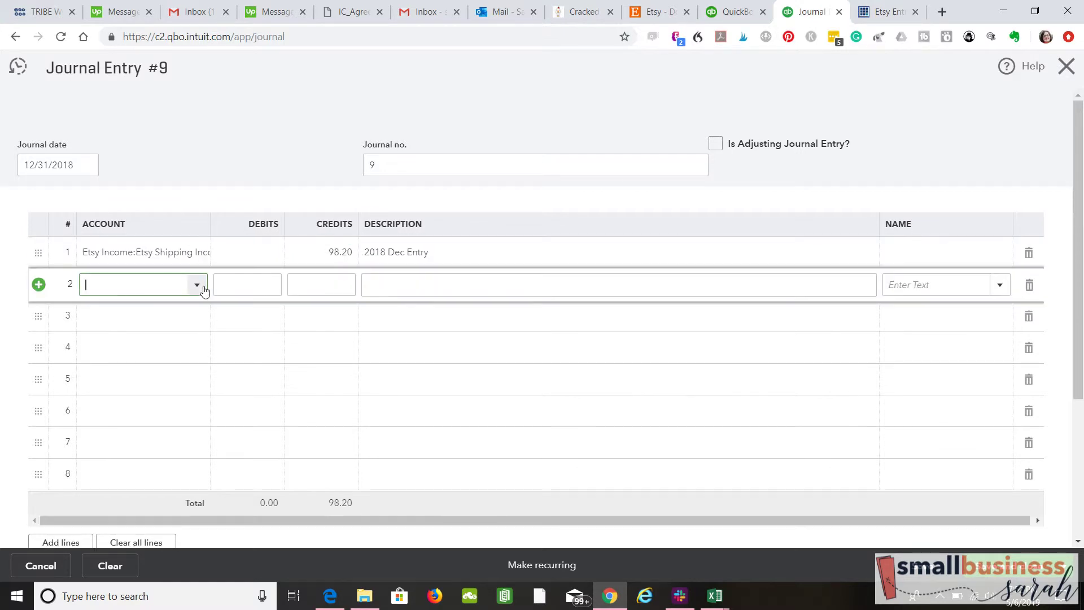
type("sales")
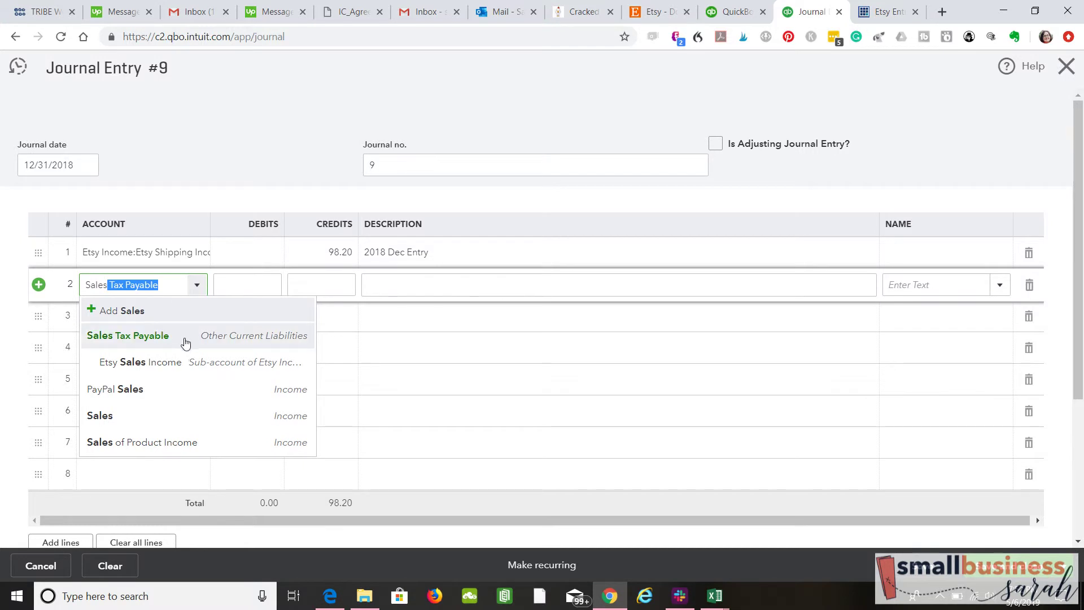
left_click(186, 341)
left_click(338, 281)
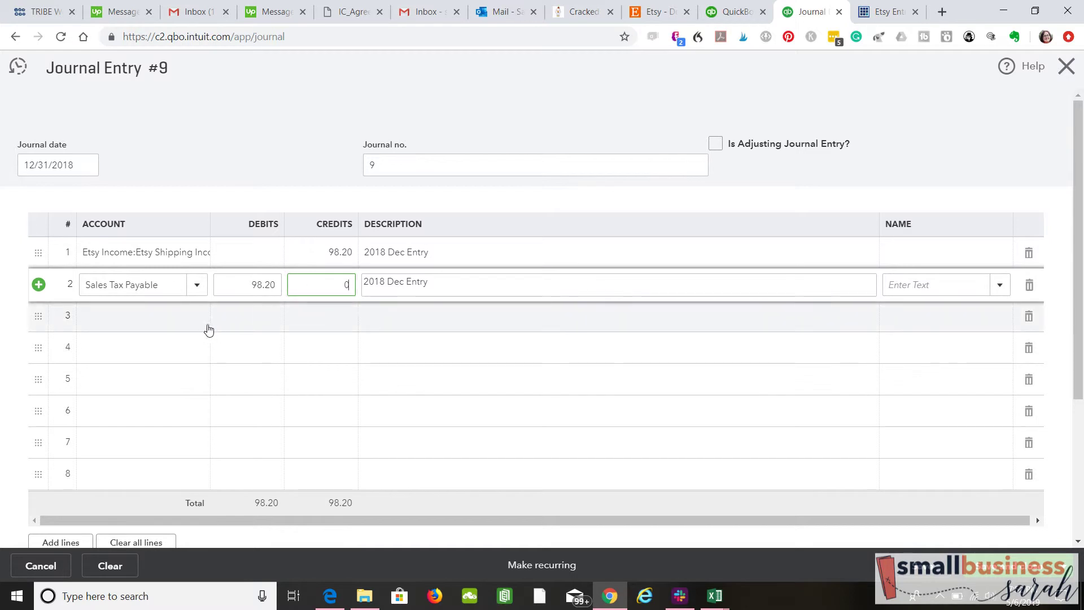
Step: Fill in line 3 with the Etsy Listing Fees account and a 10.60 debit
left_click(207, 325)
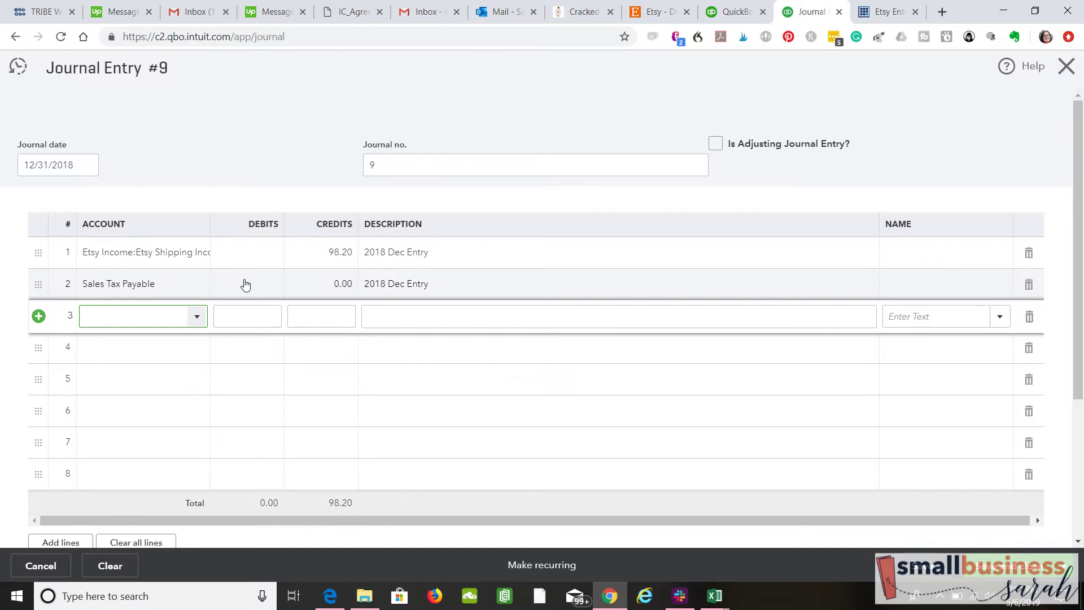
type("list")
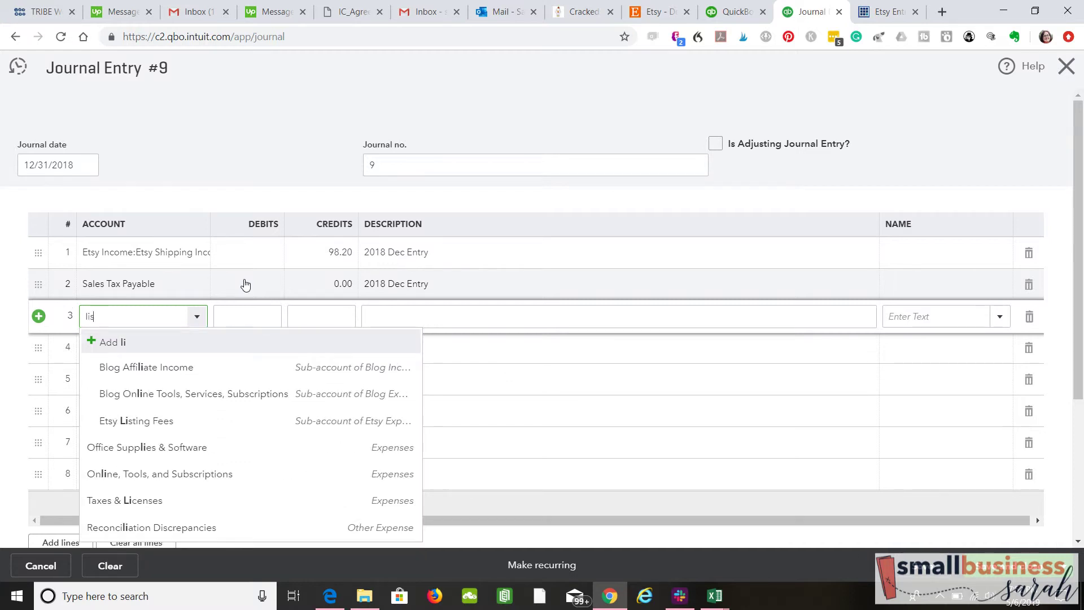
left_click(198, 377)
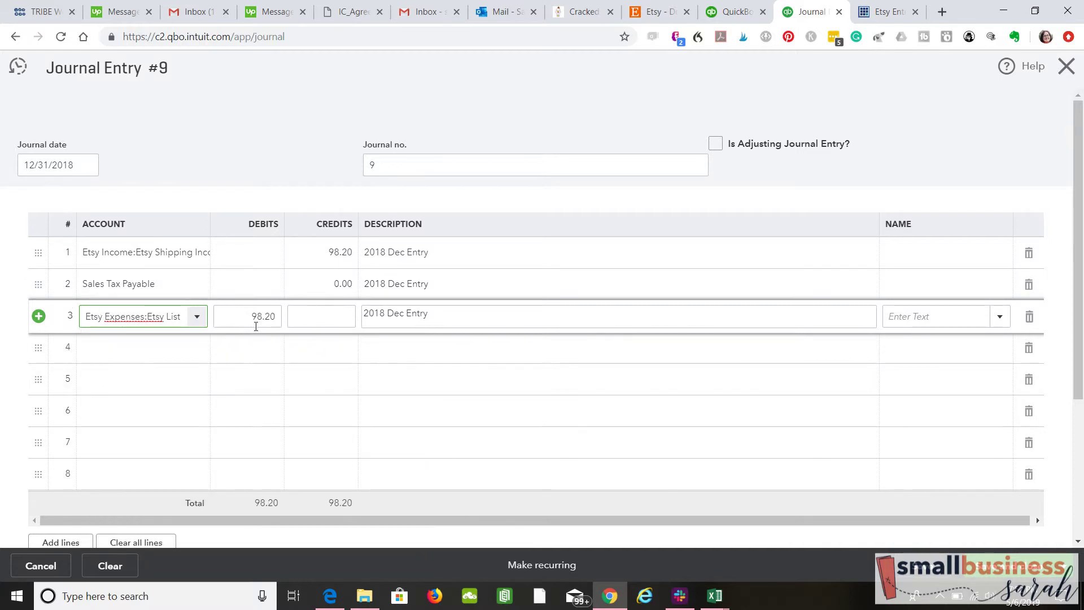
left_click(263, 322)
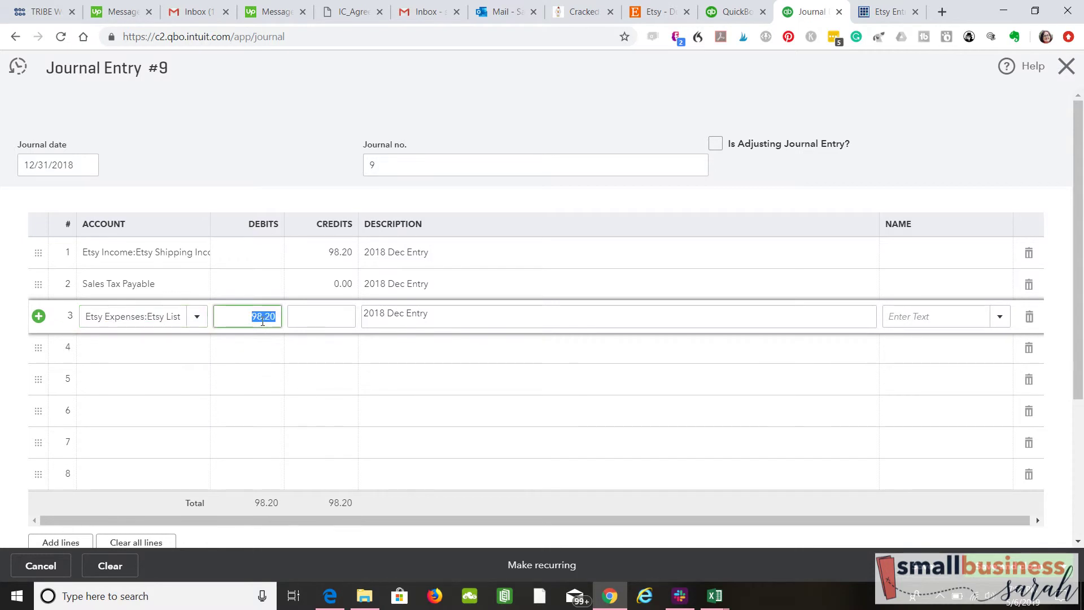
type("10.60")
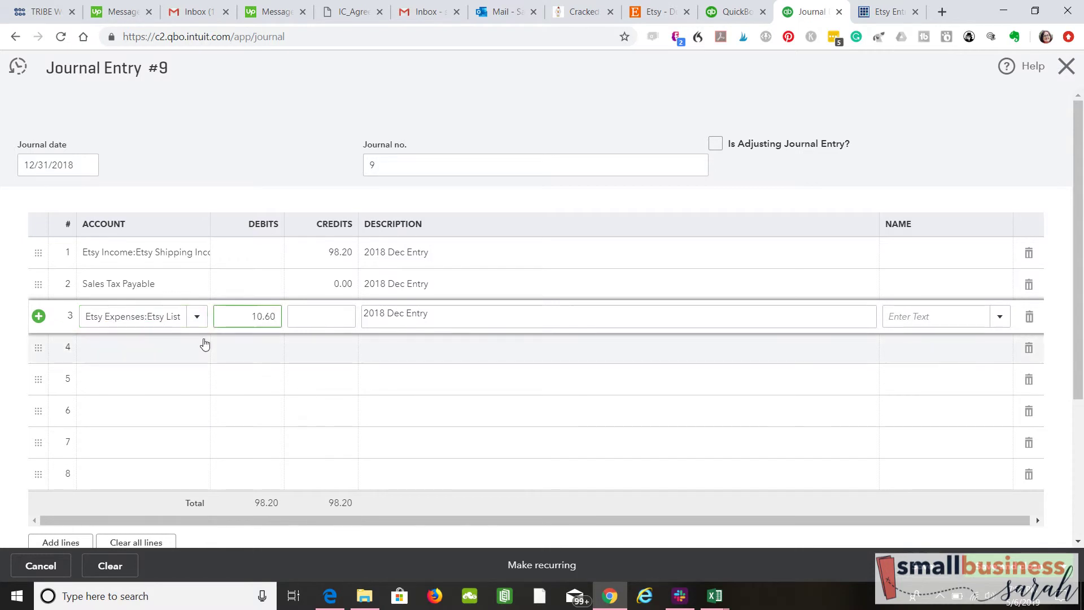
Step: Set line 4's account to Advertising & Marketing
left_click(199, 351)
type("m")
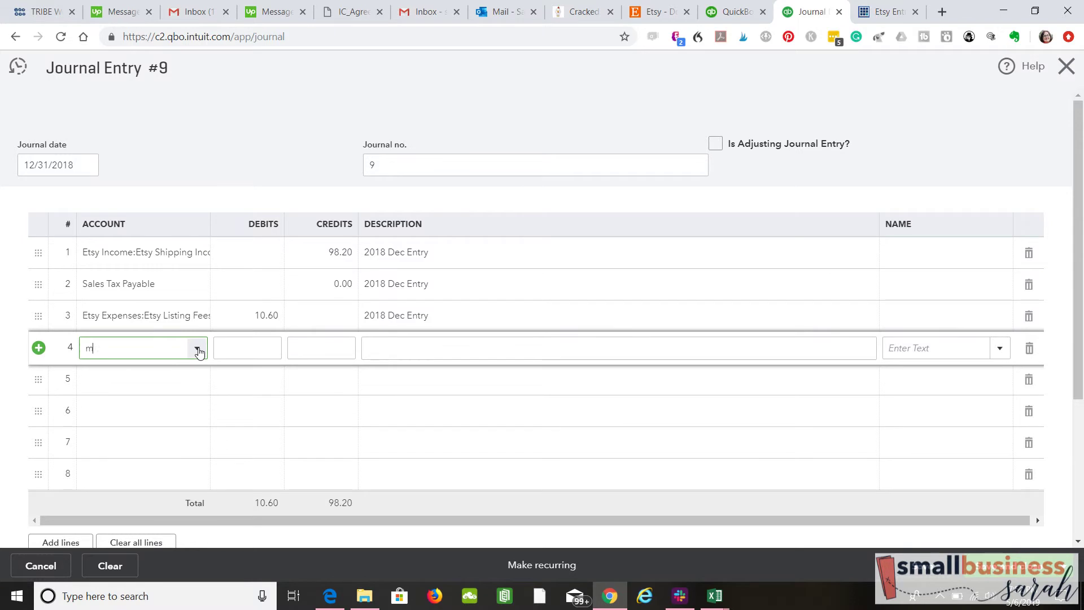
type("ark")
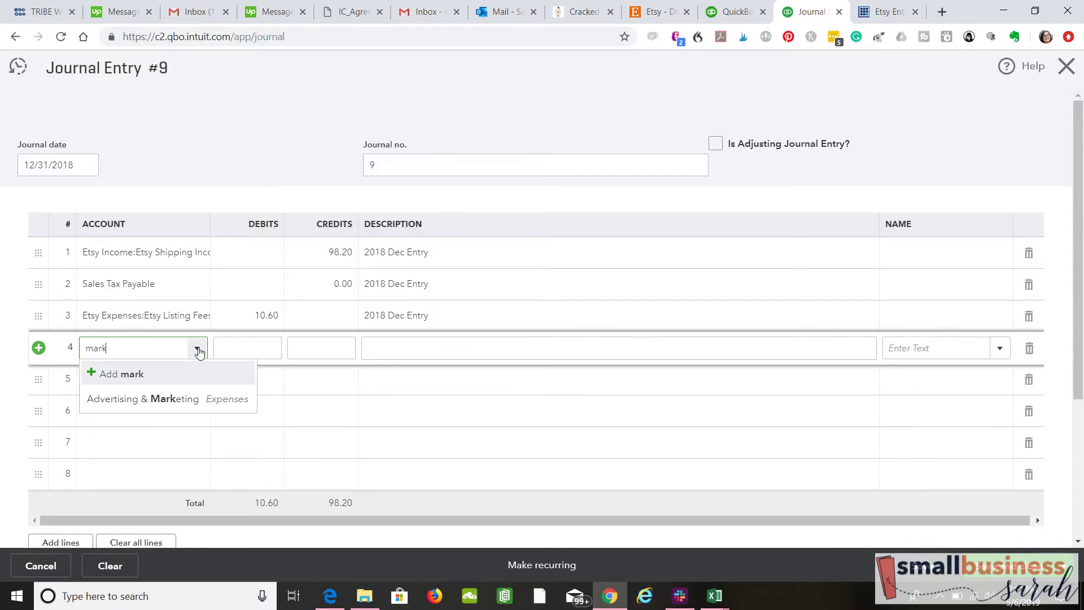
left_click(181, 399)
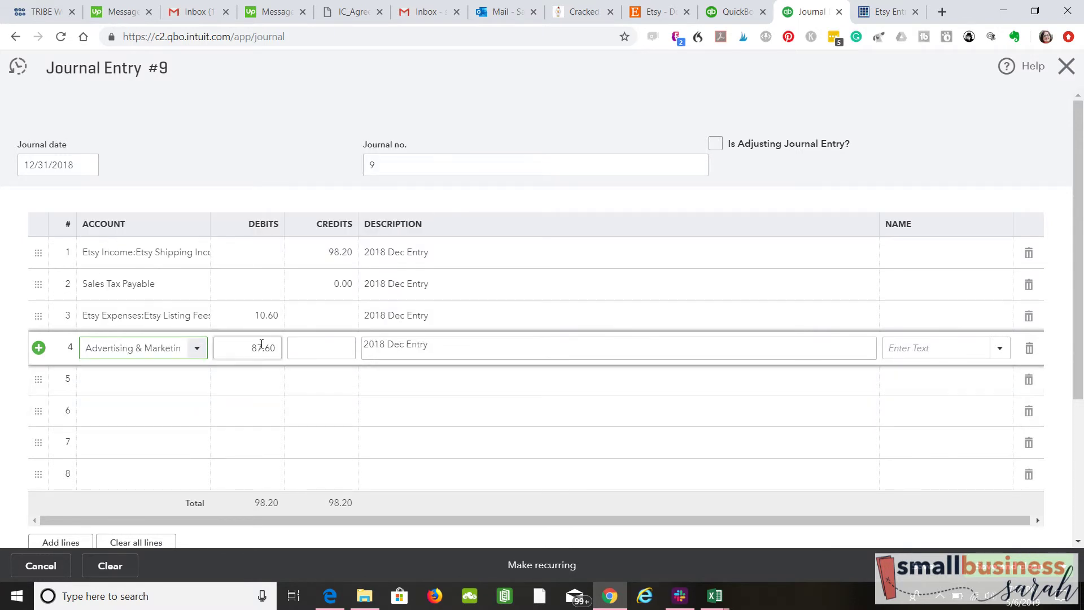
Step: Change line 4's account to Etsy Advertising Fees and set its debit to 18.10
left_click(196, 348)
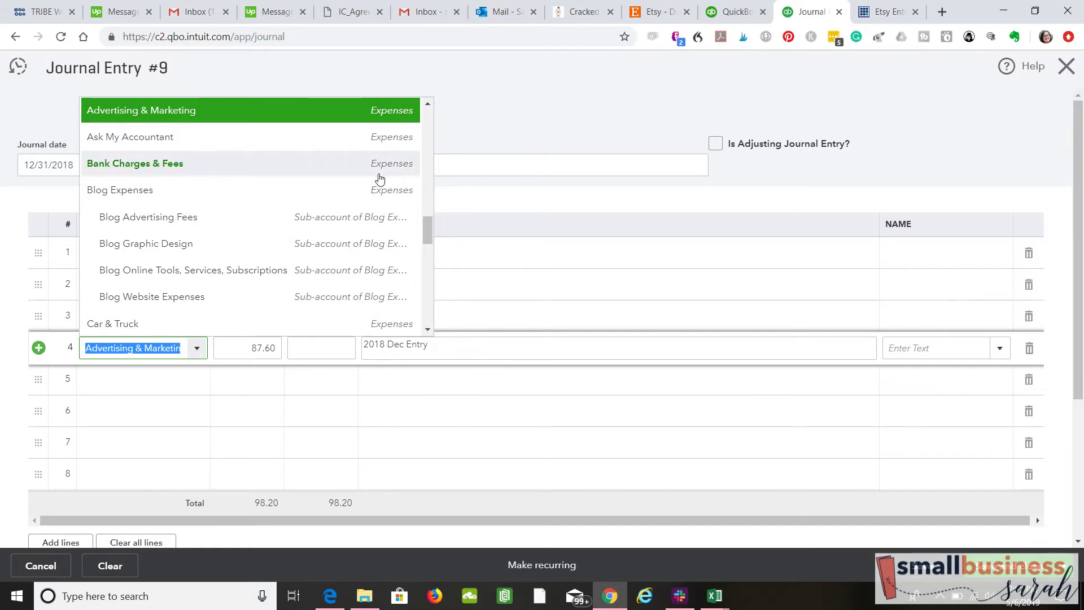
left_click_drag(428, 229, 429, 233)
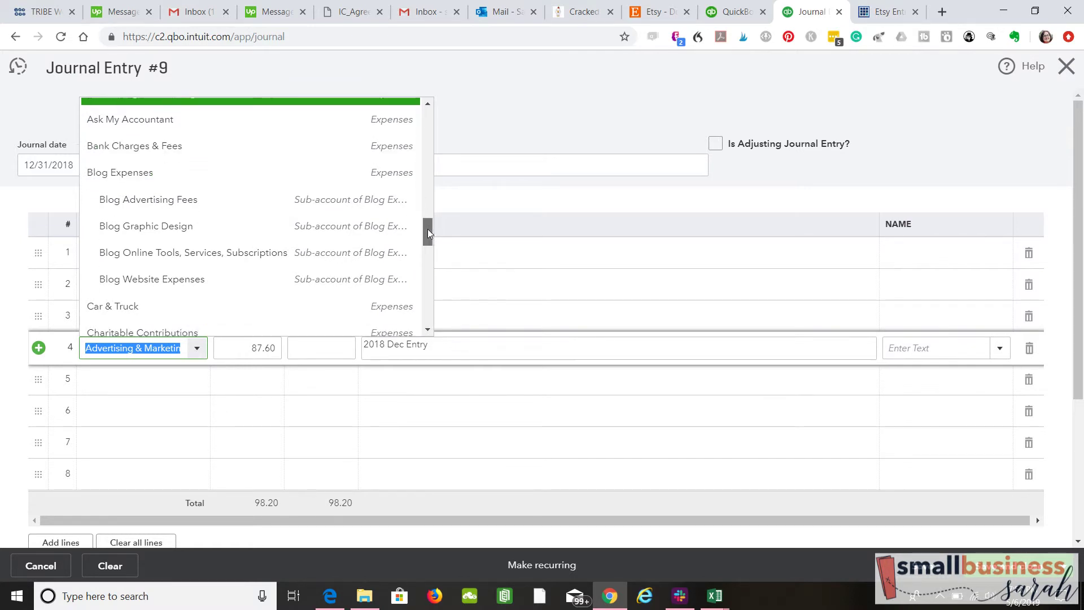
scroll(244, 193, "down", 4)
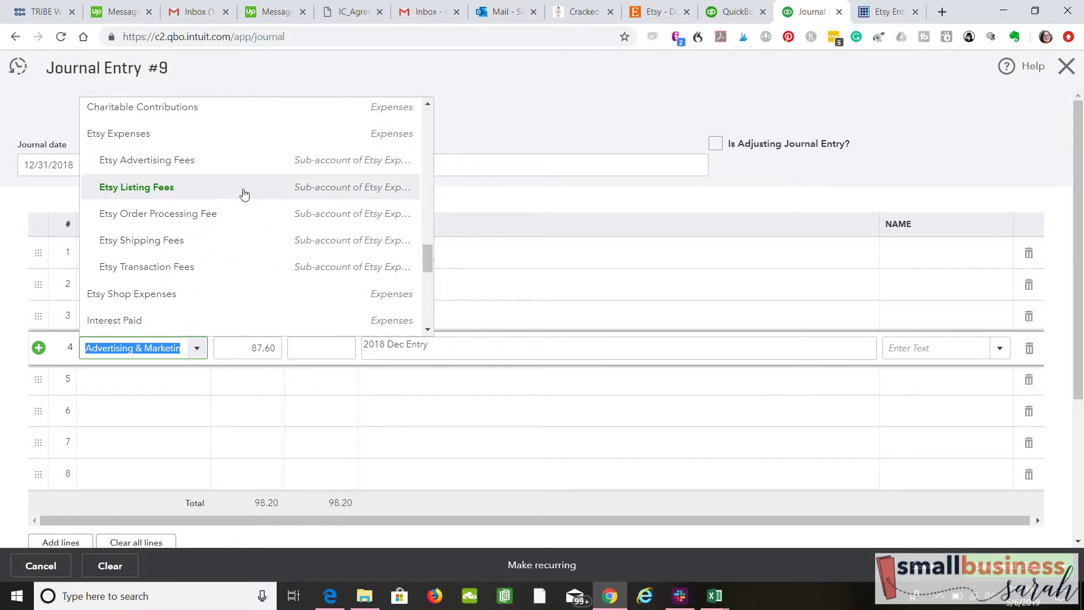
left_click(203, 160)
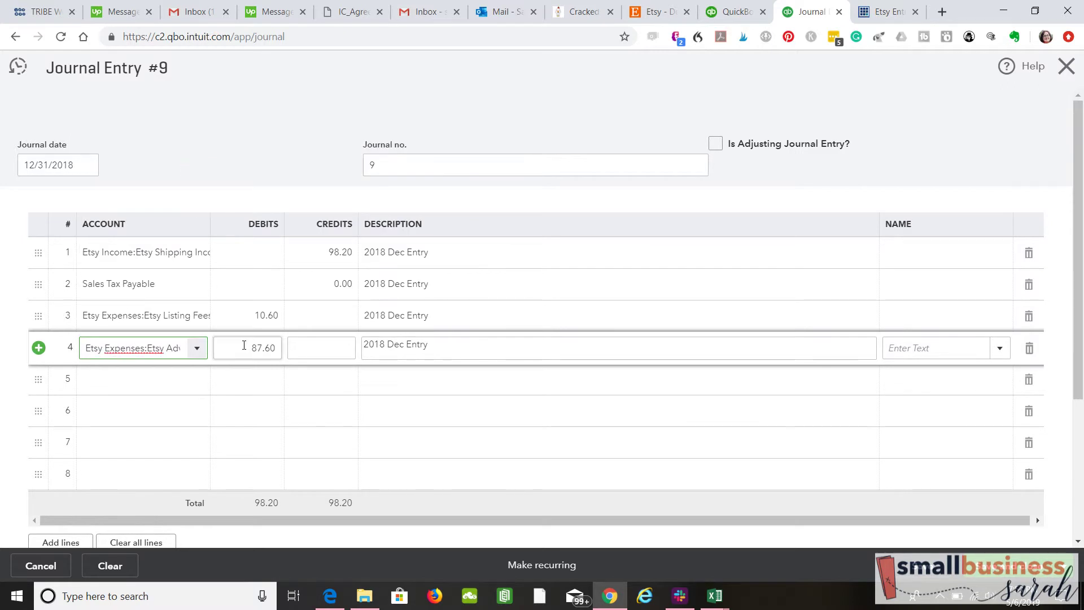
left_click(247, 347)
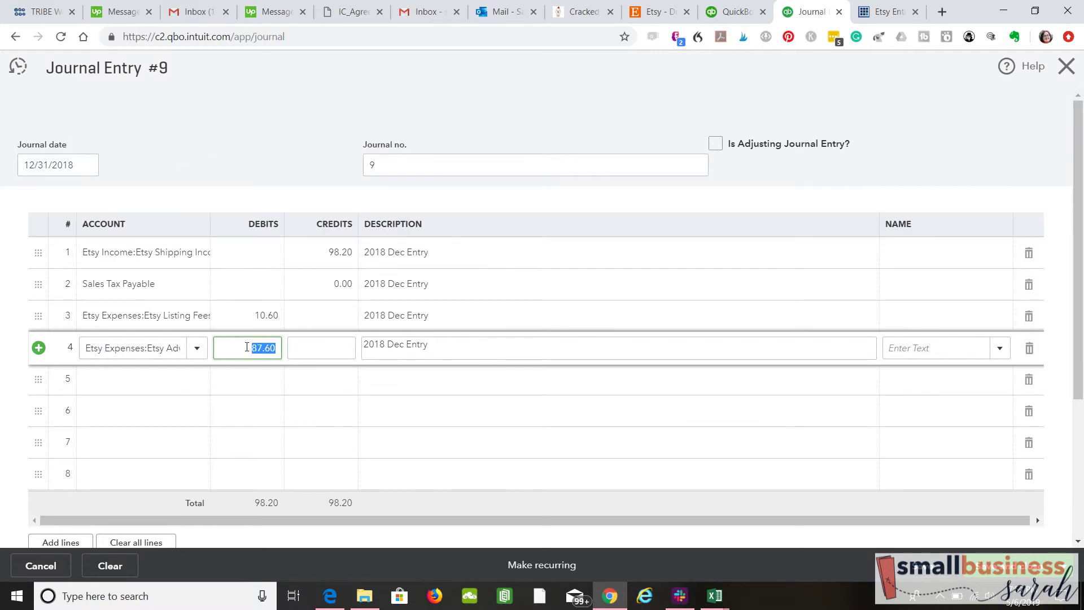
type("18.10")
Step: Fill in line 5 with the Etsy Shipping Fees account and a 58.33 debit
left_click(204, 385)
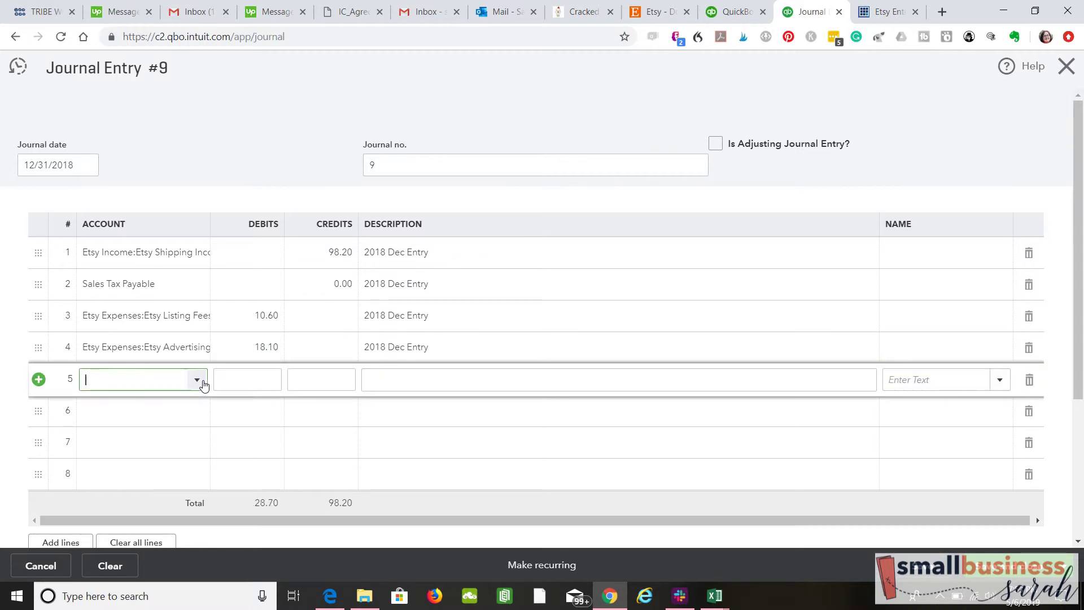
type("ship")
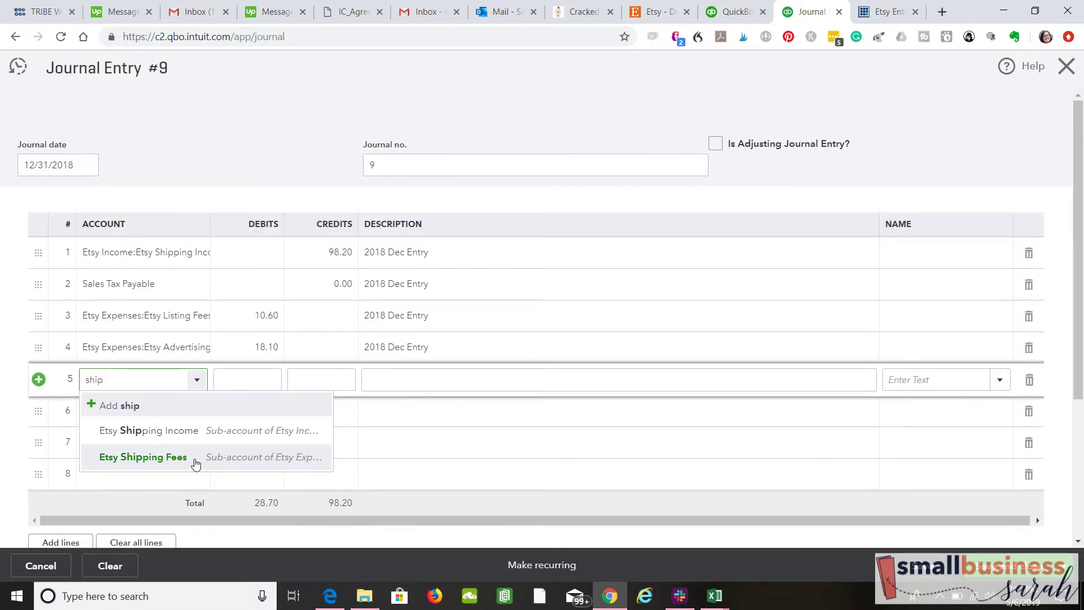
left_click(193, 460)
left_click(254, 378)
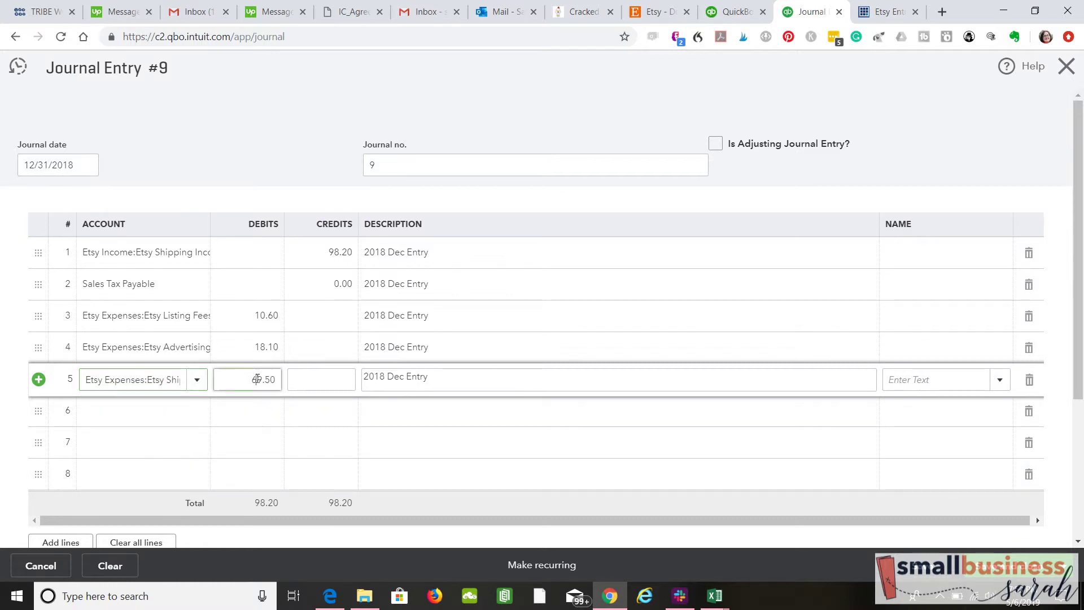
type("58")
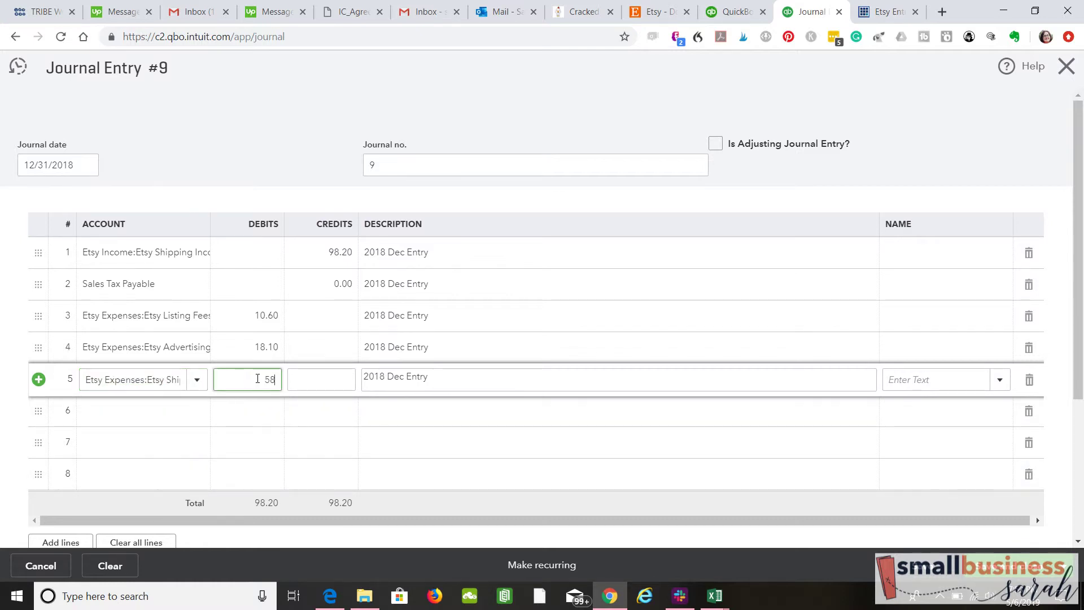
type(".33")
Step: Fill in line 6 with the Etsy Transaction Fees account and a 20.37 debit
left_click(200, 418)
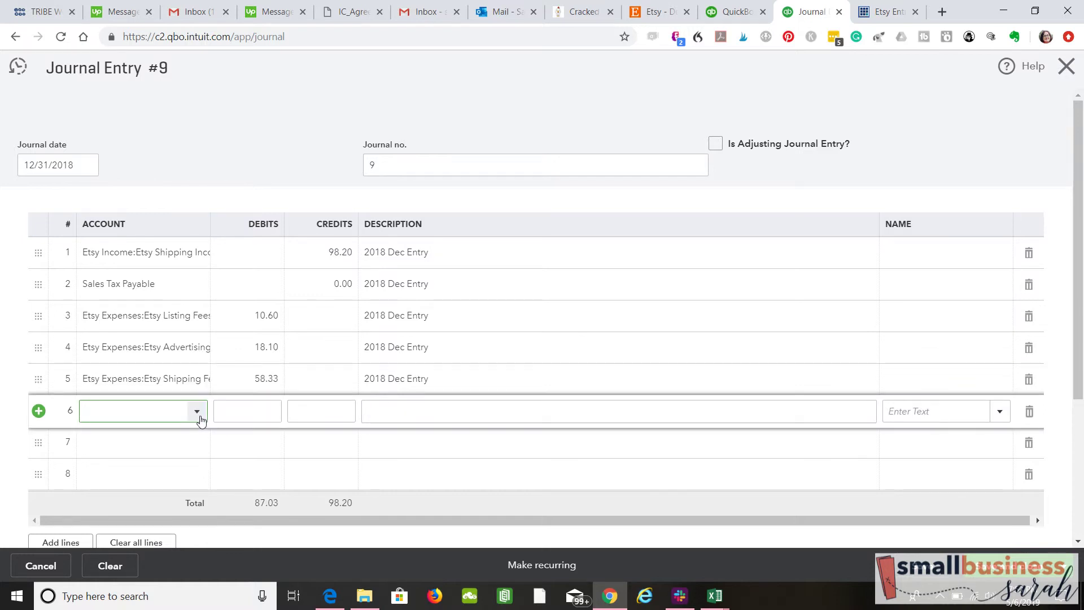
type("tran")
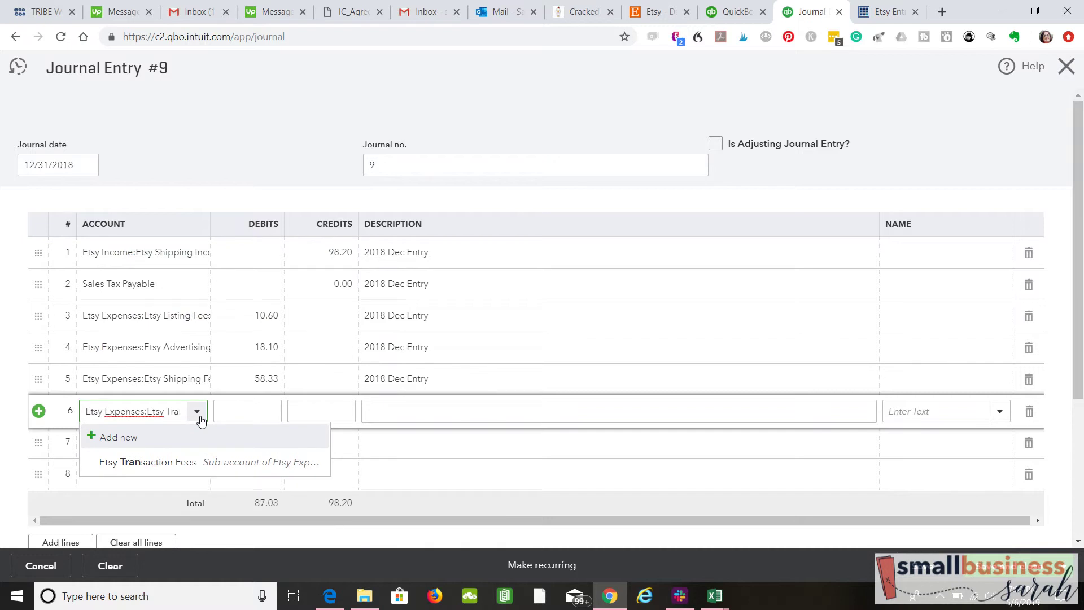
left_click(165, 463)
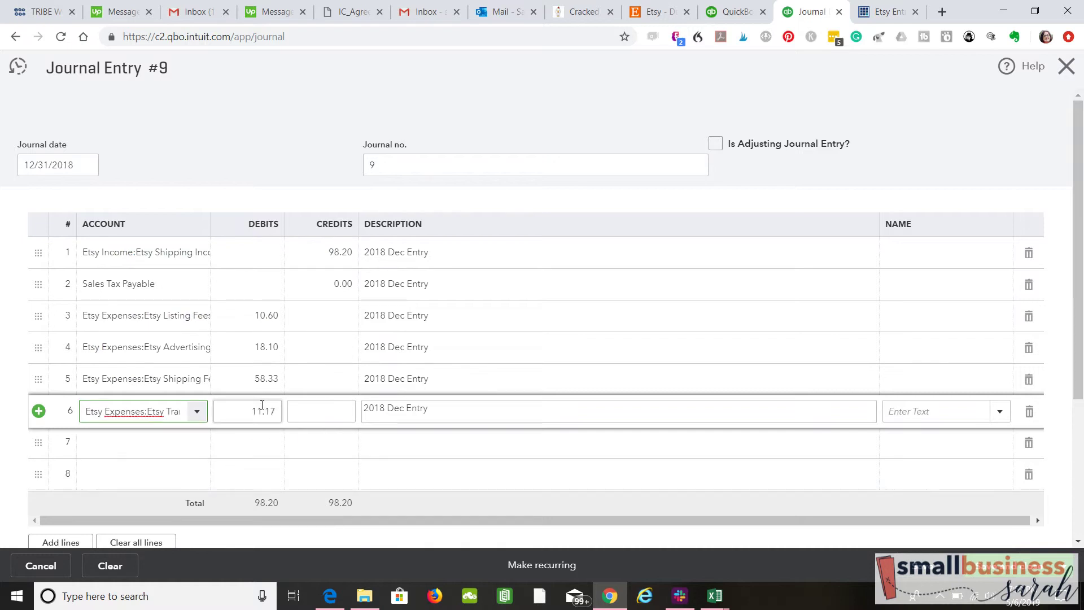
left_click(261, 407)
type("20.37")
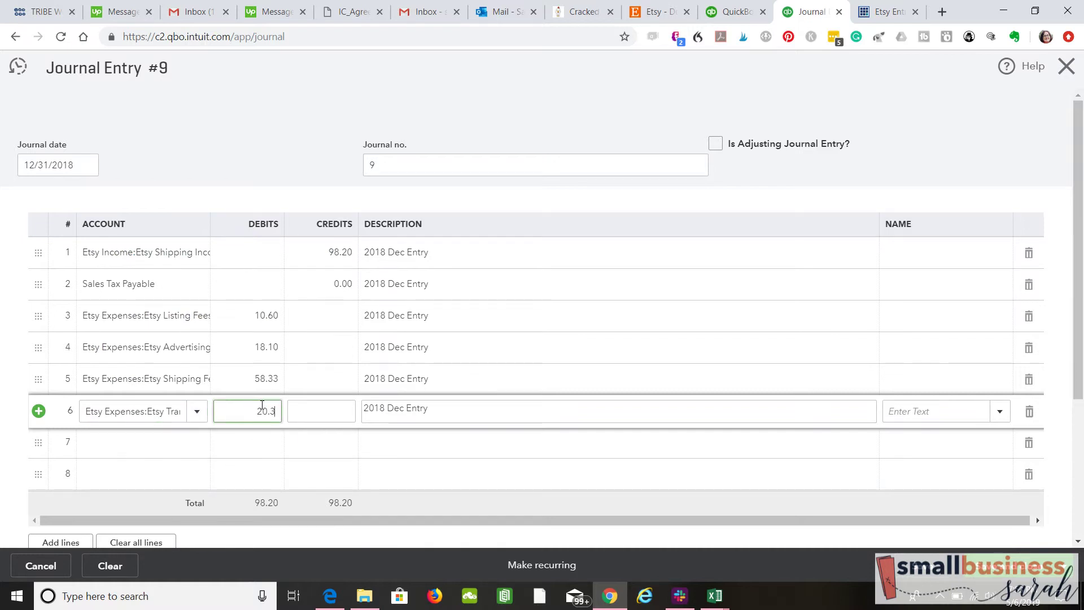
Step: Fill in line 7 with the Etsy Order Processing Fee account and a 20.01 debit
left_click(194, 450)
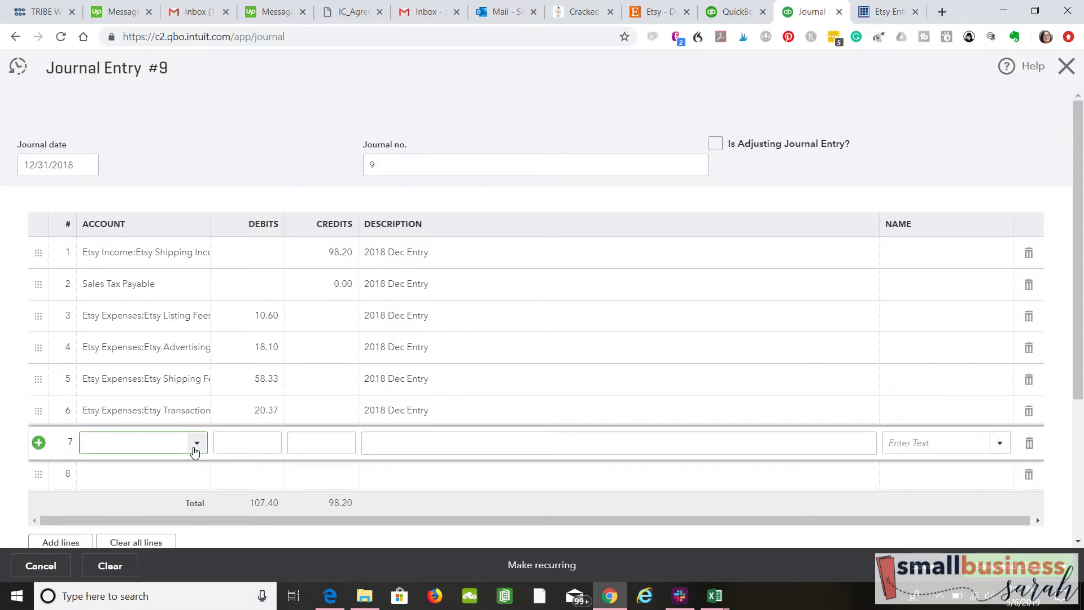
type("orde")
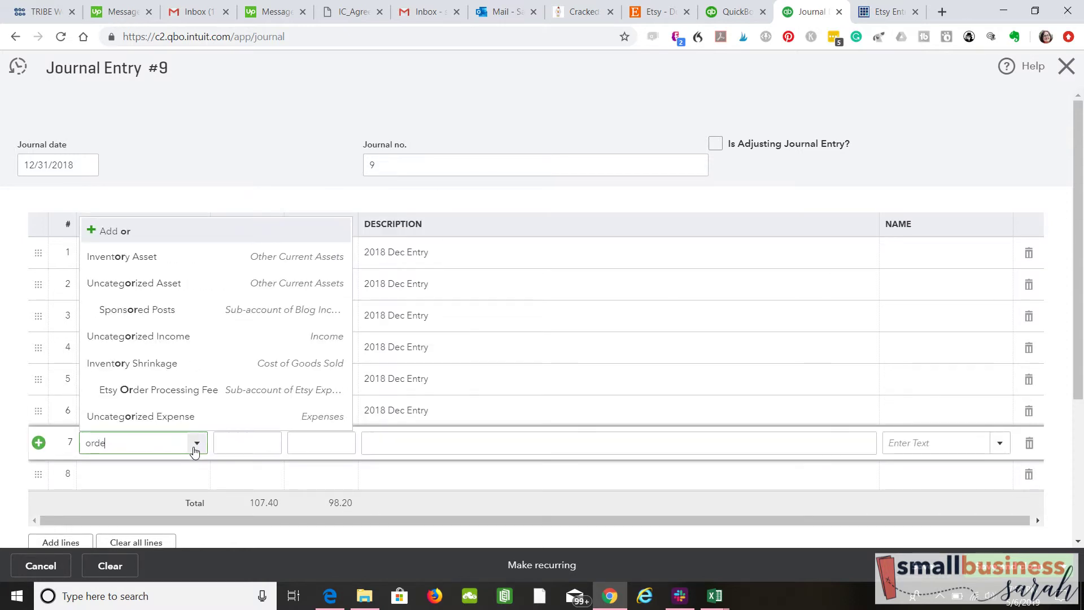
left_click(180, 494)
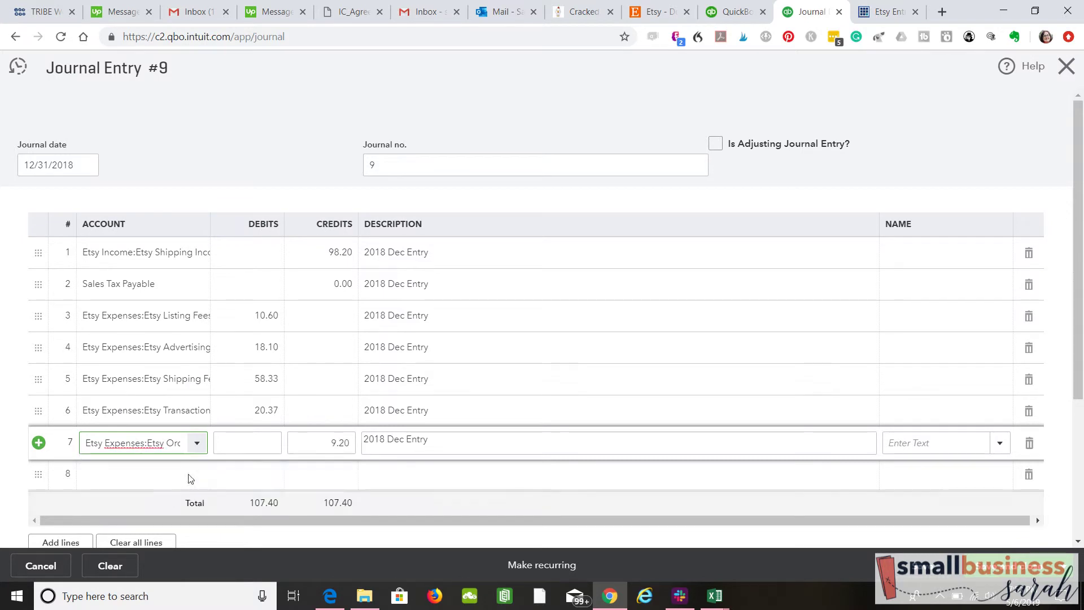
left_click(258, 442)
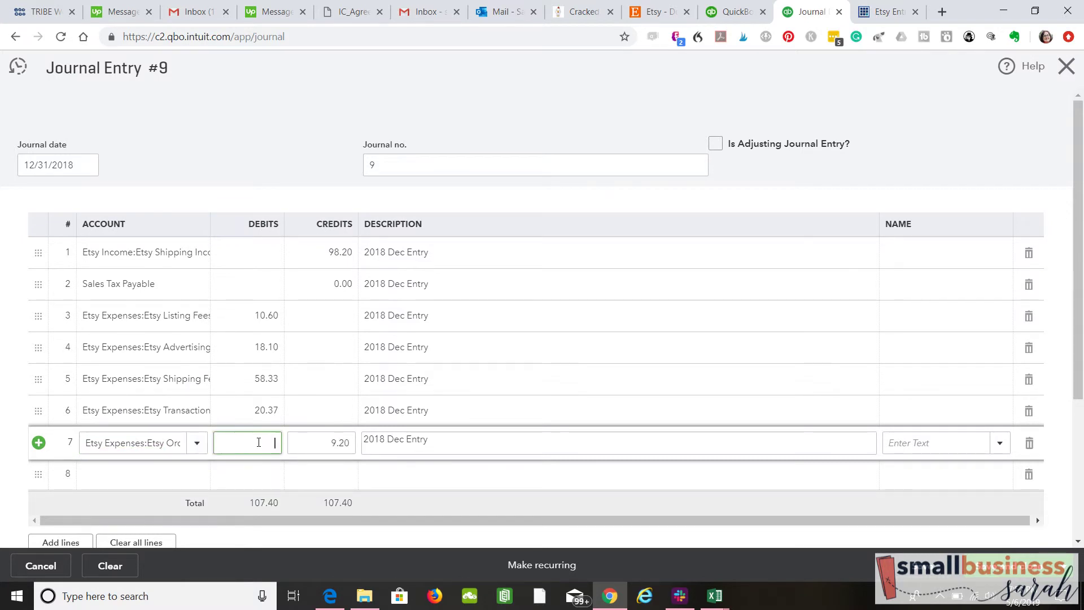
type("20.01")
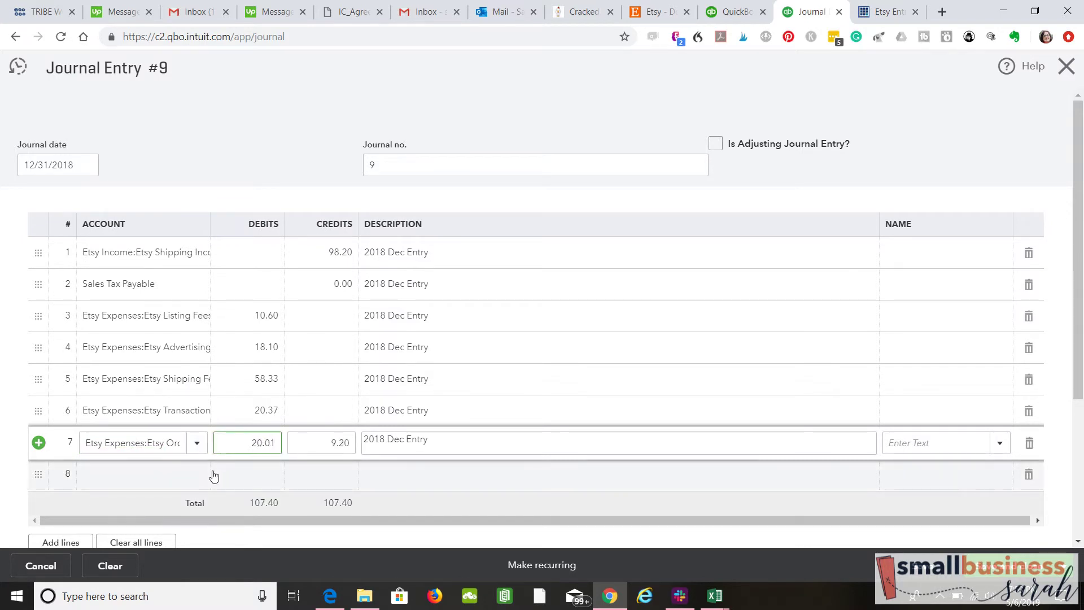
Step: Fill in line 8 with the Etsy Sales Income account and a 307.95 credit
left_click(198, 476)
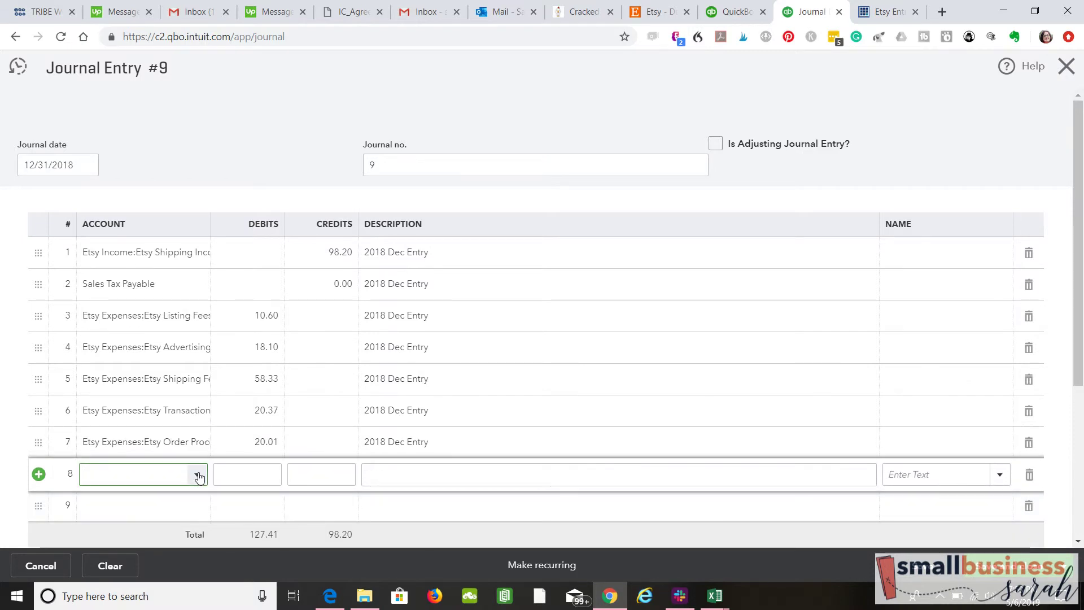
type("Sak")
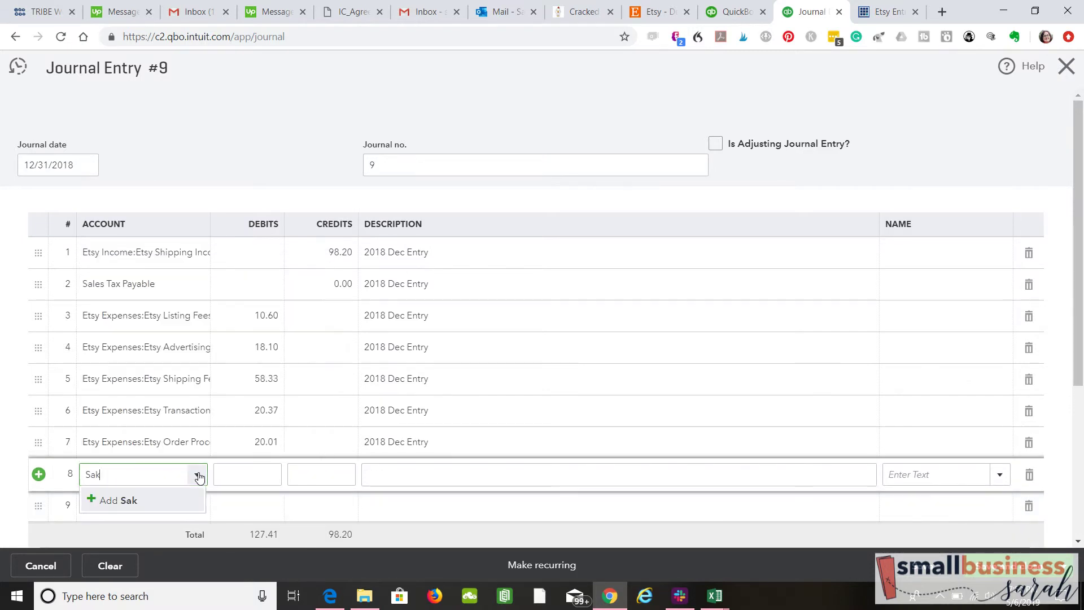
type("l")
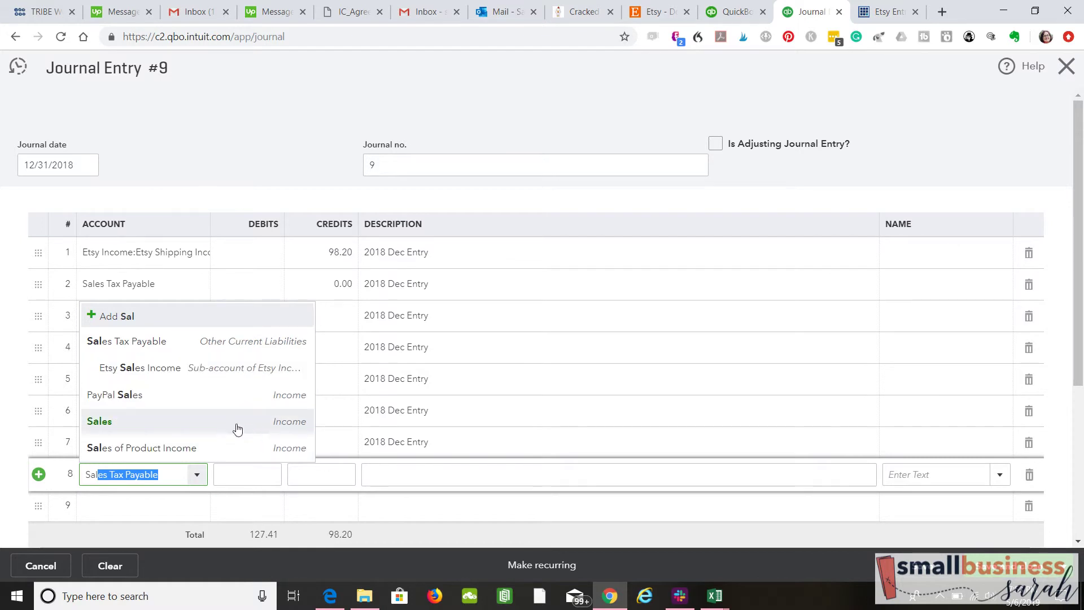
key("BackSpace")
key("BackSpace")
key("BackSpace")
key("BackSpace")
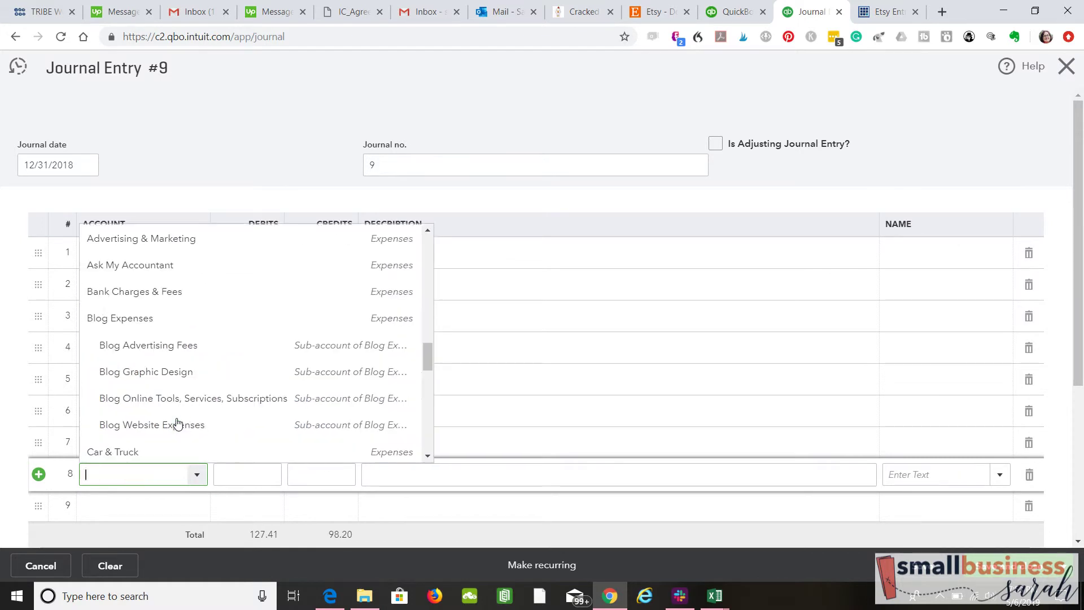
type("Etsy Bank")
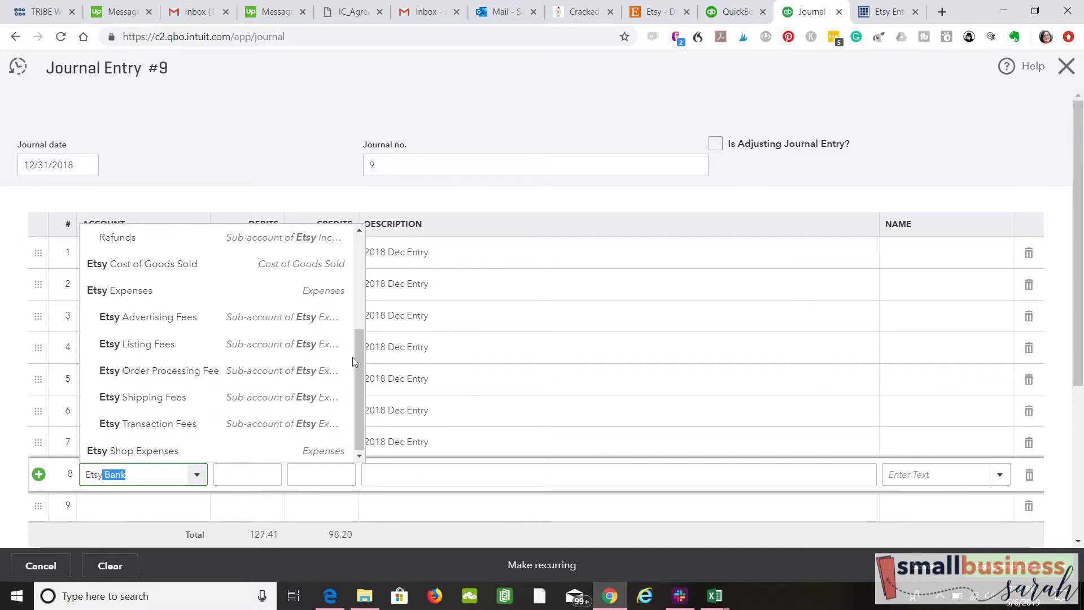
left_click_drag(363, 367, 365, 298)
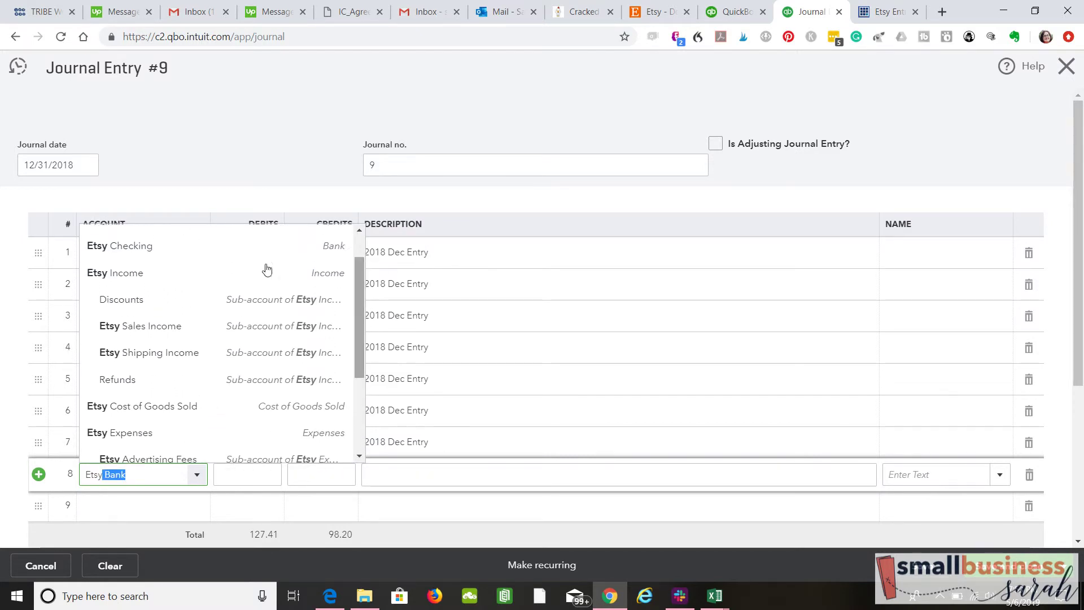
left_click(169, 326)
left_click(326, 473)
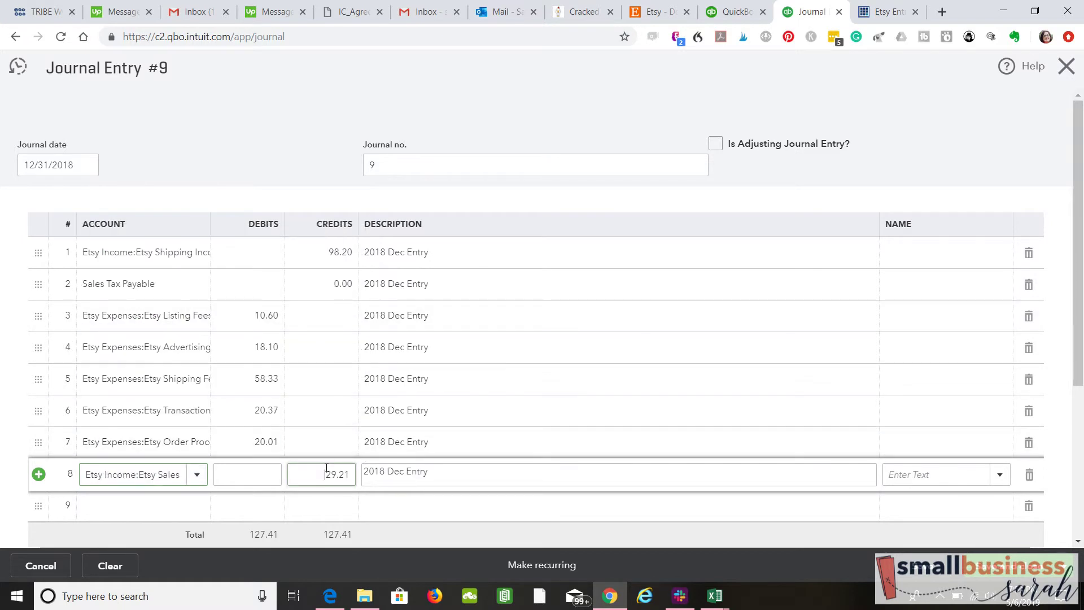
type("307.95")
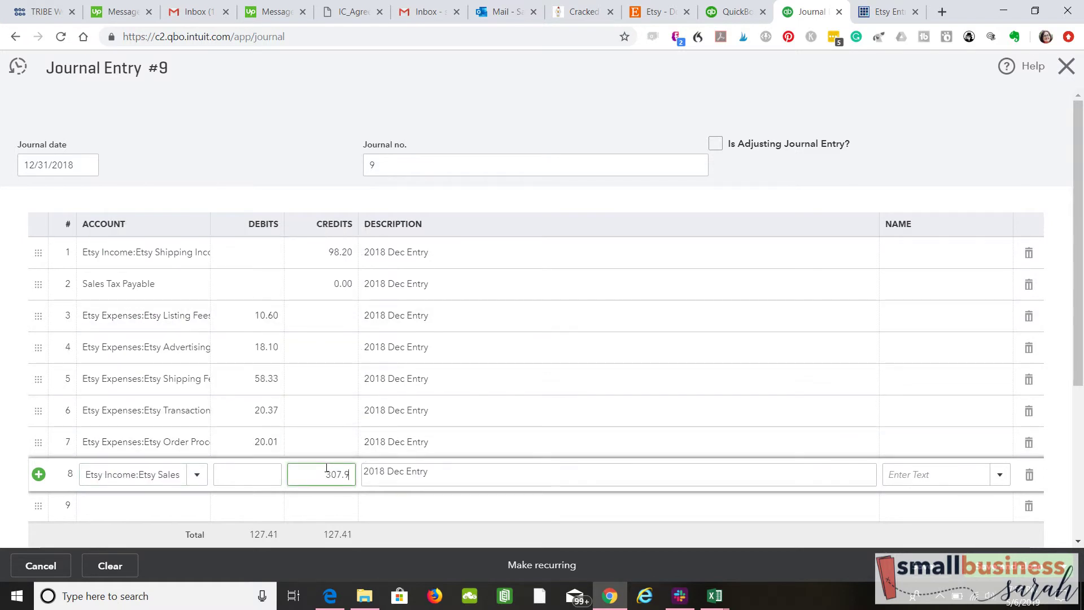
Step: Fill in line 9 with the Etsy Bank account and a 278.74 debit, and save the journal entry
left_click(204, 513)
type("Etsy Bank")
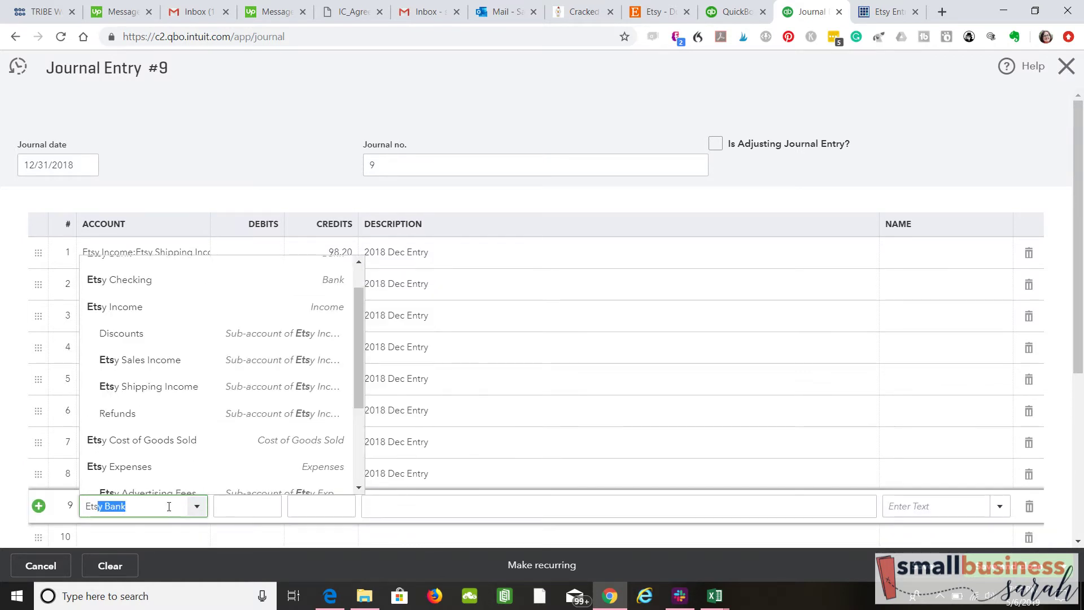
left_click(238, 505)
type("278.74")
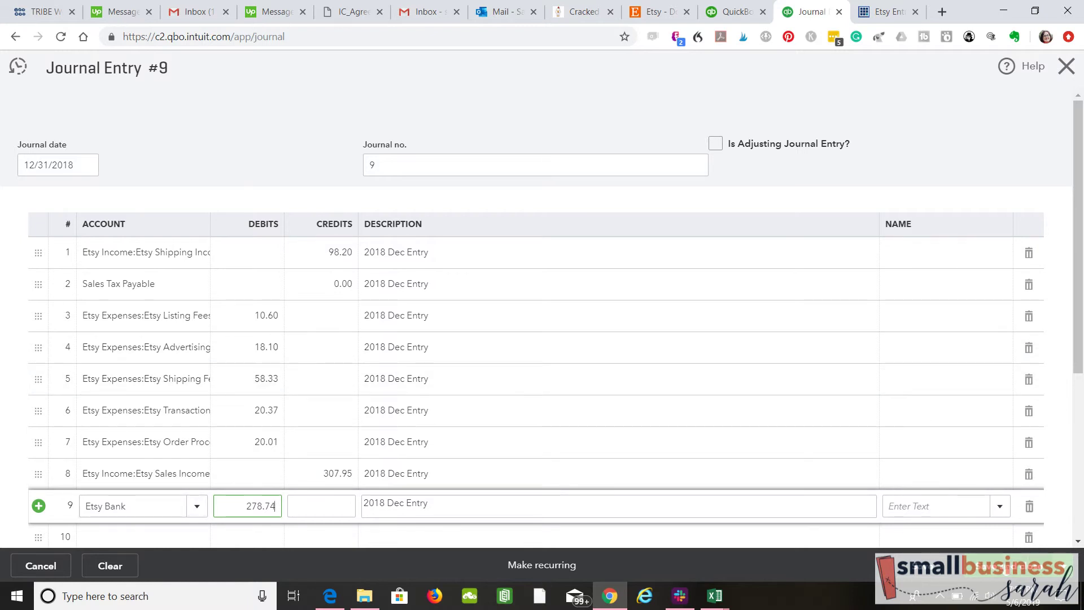
left_click(990, 573)
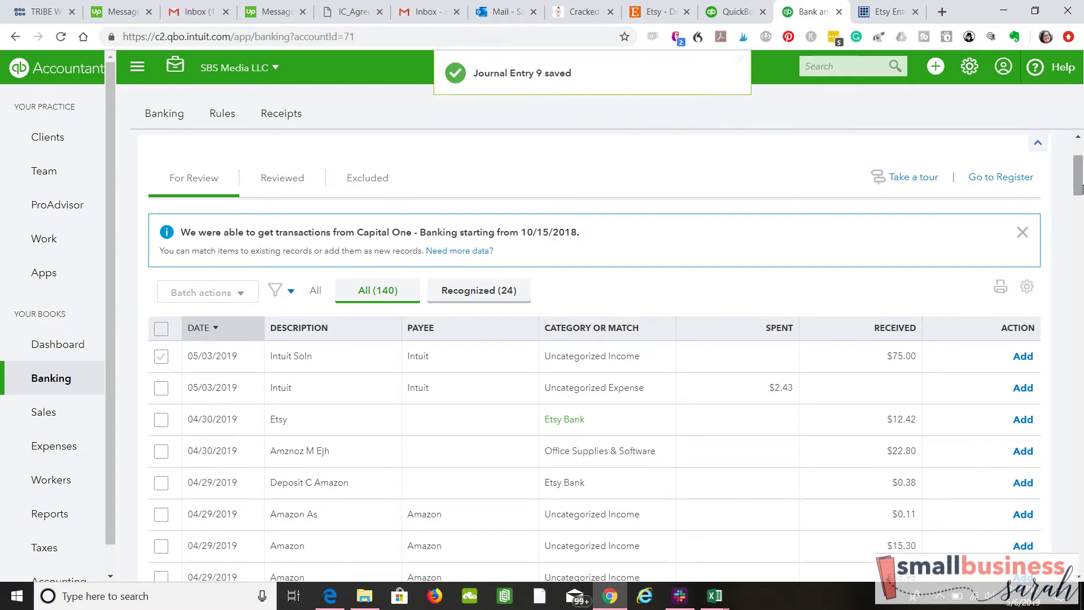
Step: Open the Etsy Bank register and examine the balance at the 12/31/2018 journal entry
left_click_drag(1078, 185, 1078, 171)
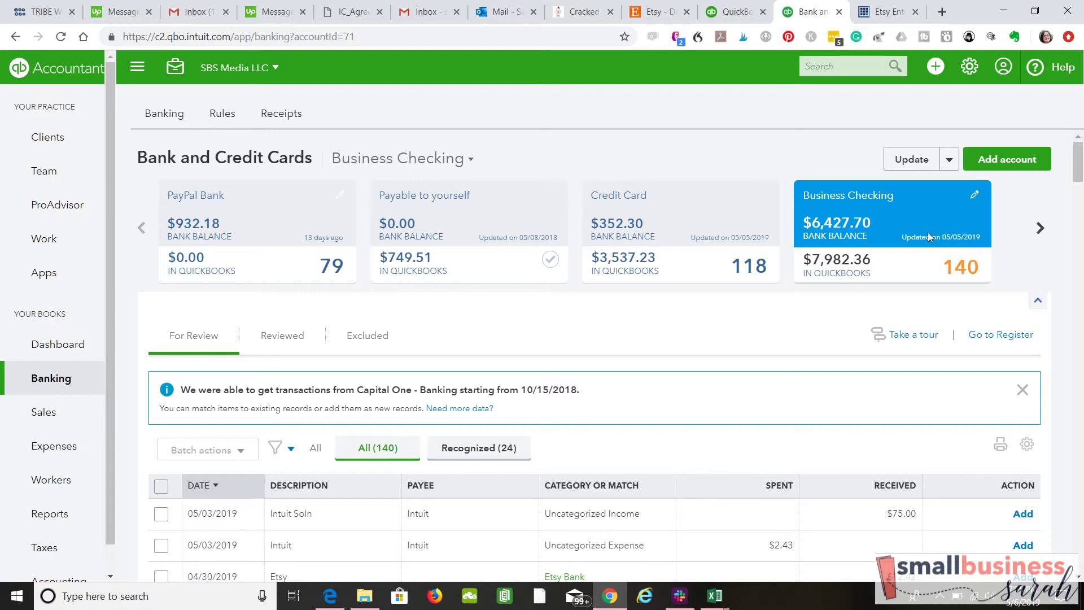
left_click(984, 334)
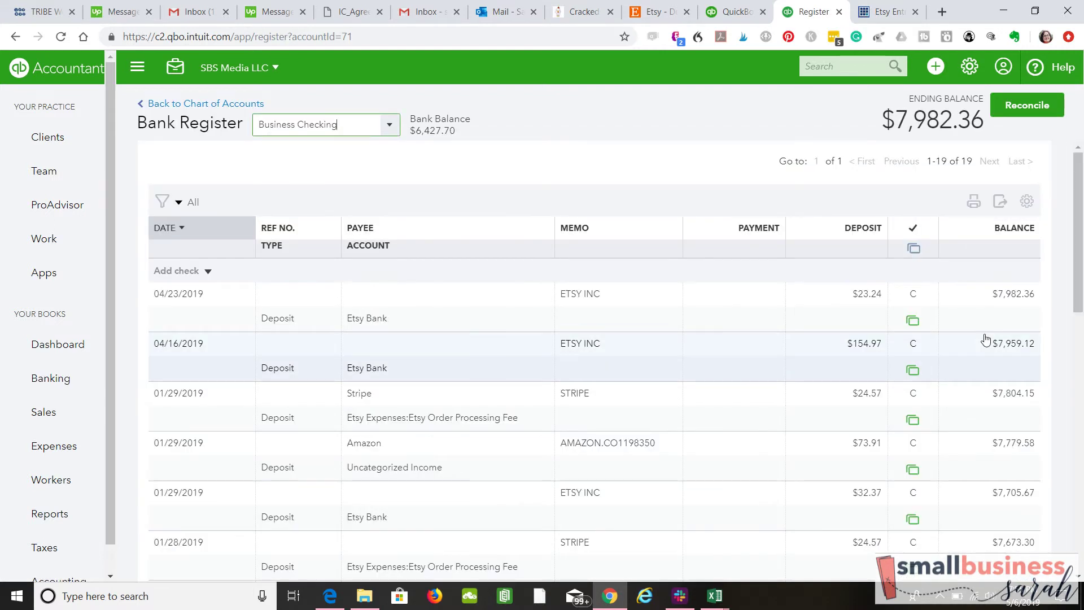
left_click(390, 133)
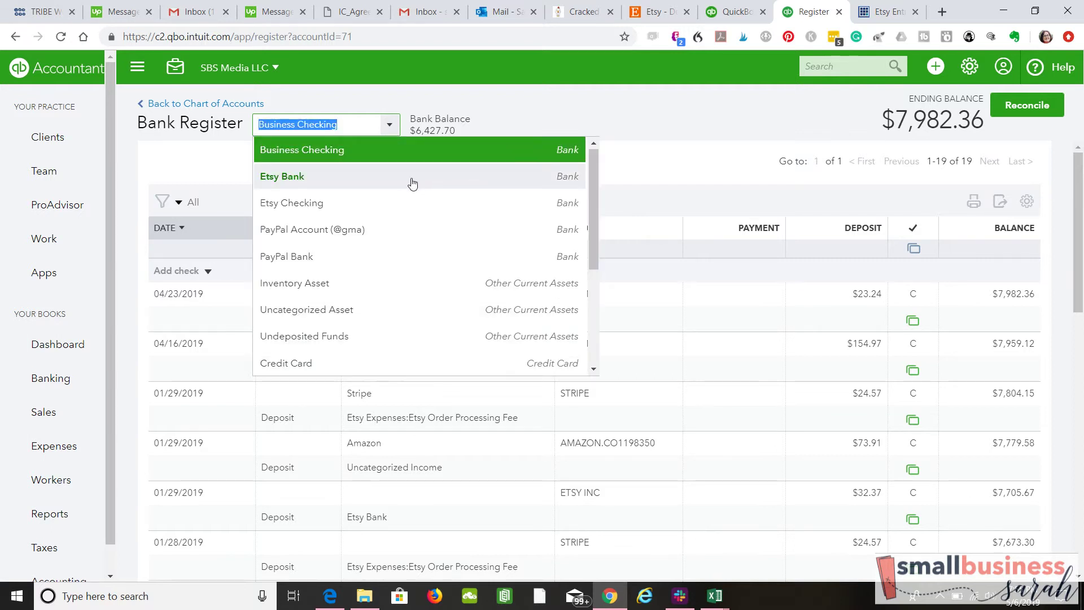
left_click(413, 179)
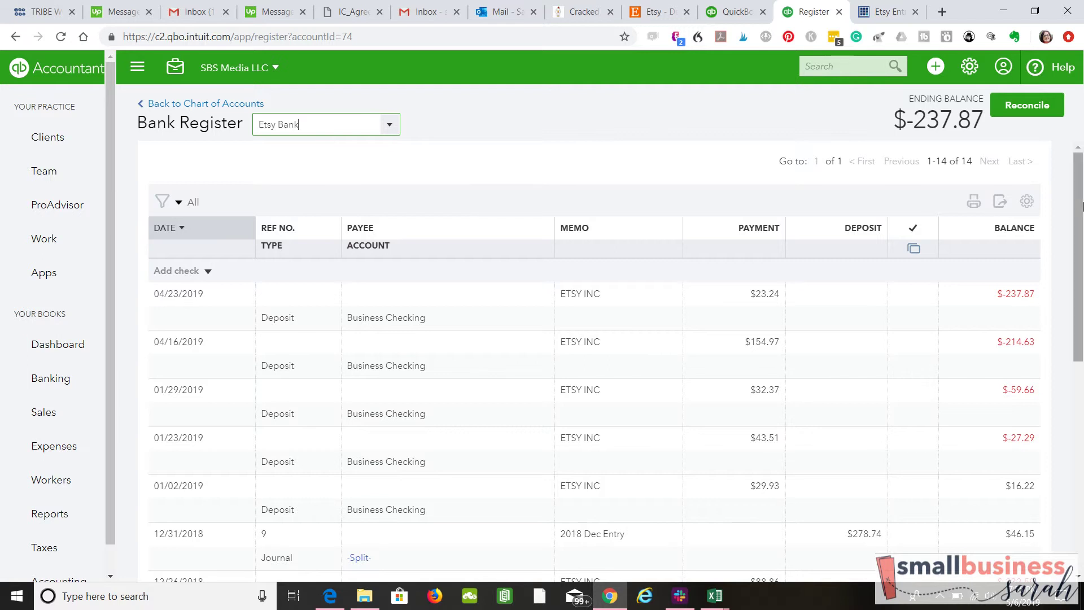
left_click_drag(1080, 208, 1080, 342)
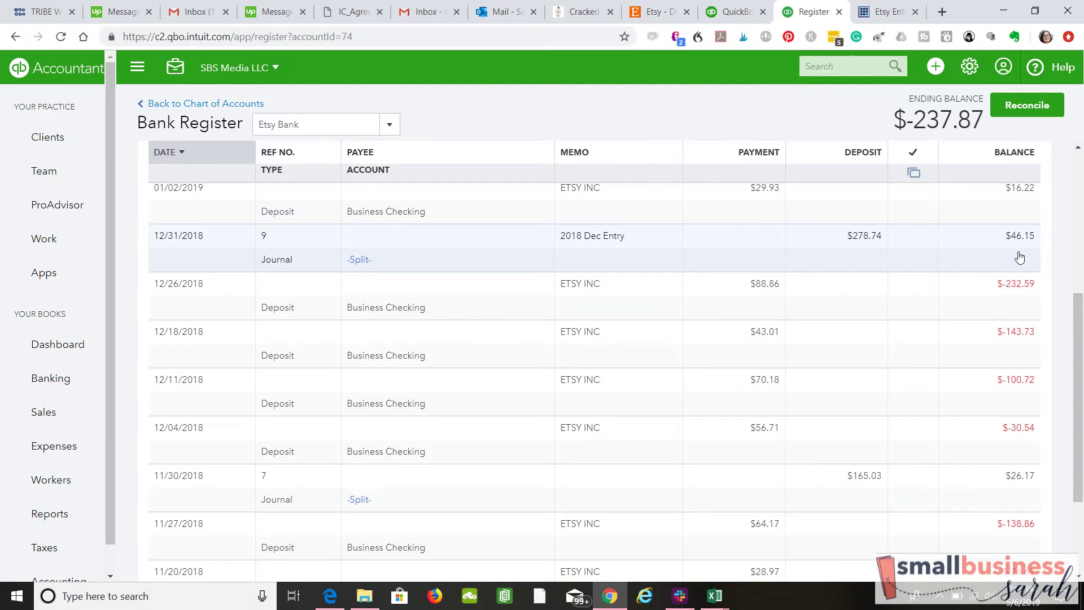
Step: Switch to Etsy Shop Manager and open the December 2018 monthly statement from the payment account
left_click(668, 12)
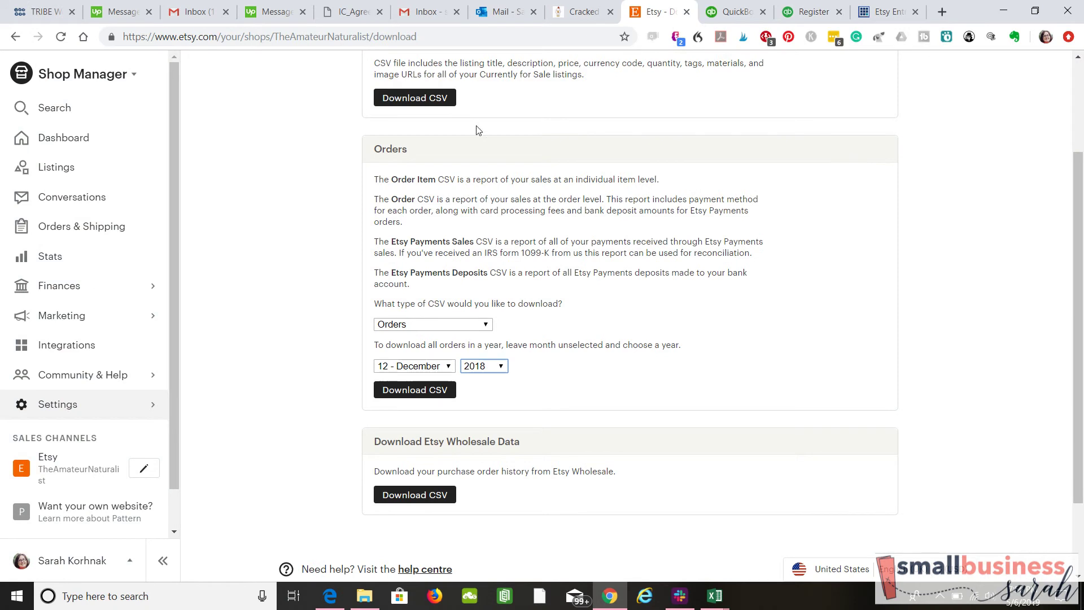
left_click(110, 287)
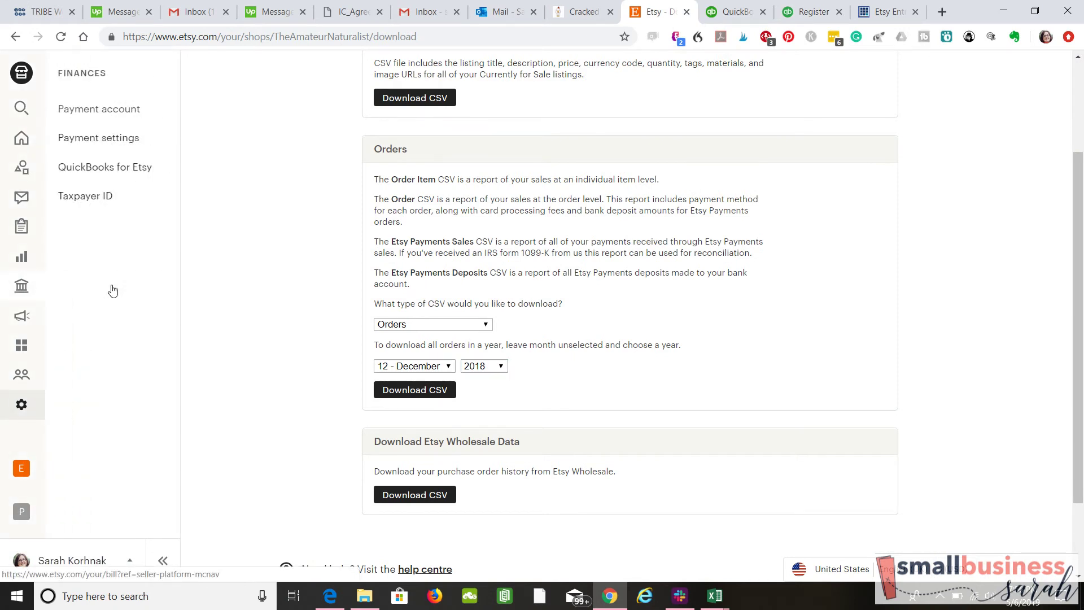
left_click(150, 112)
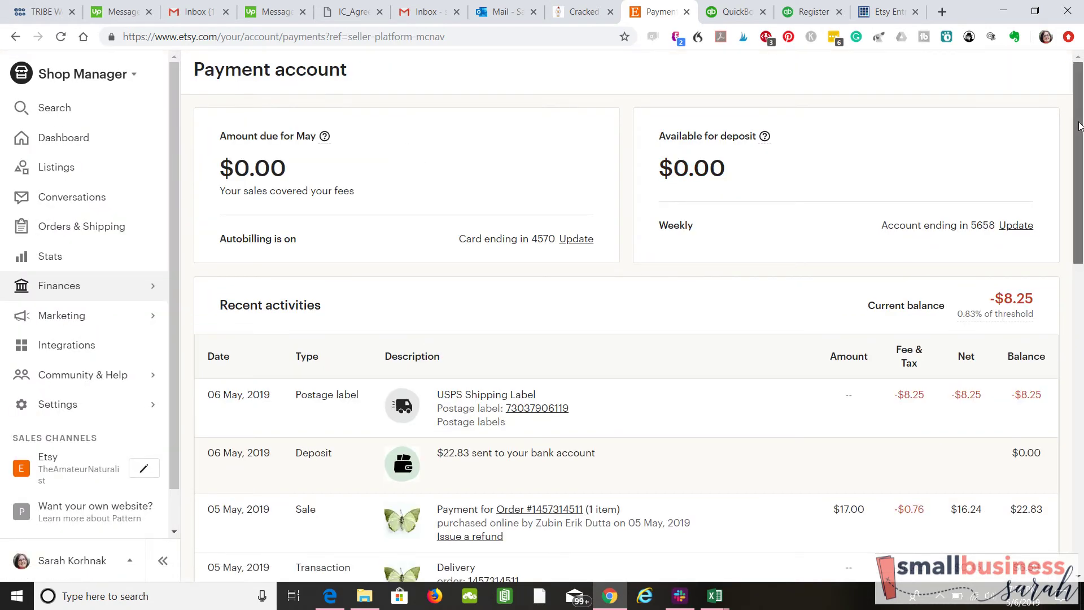
left_click_drag(1079, 128, 1082, 463)
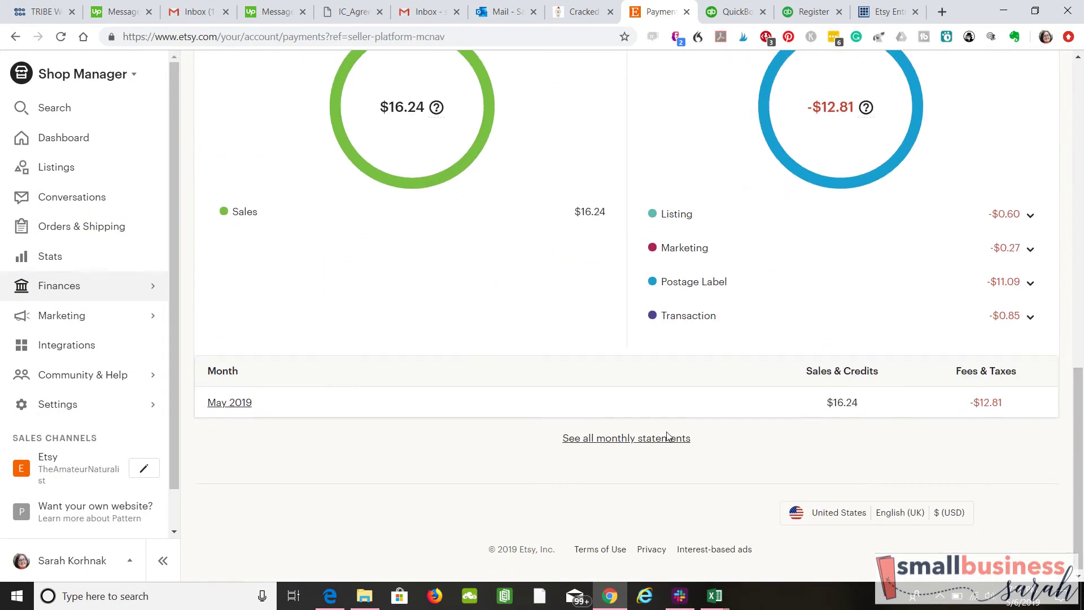
left_click(592, 440)
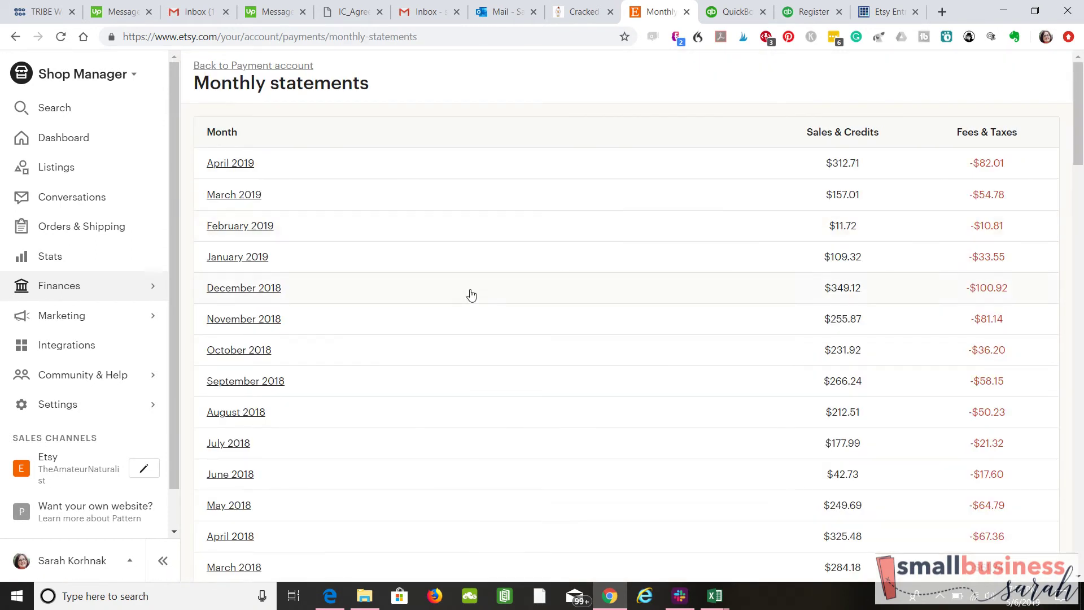
left_click(236, 289)
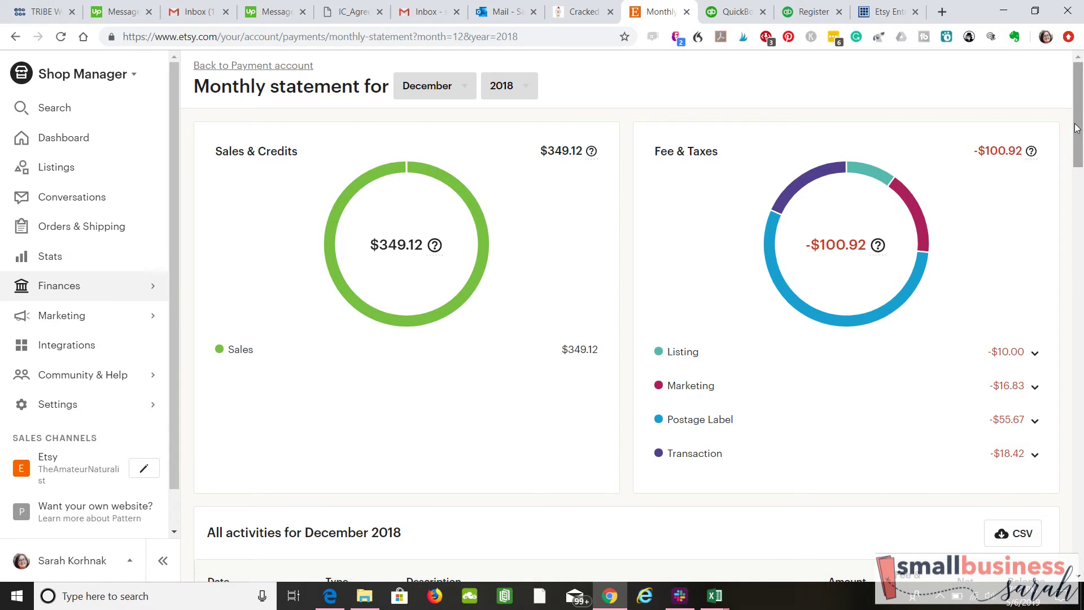
Step: Compare the late-December activities and balances in Etsy's December 2018 statement with the Etsy Bank register in QuickBooks
left_click(1081, 209)
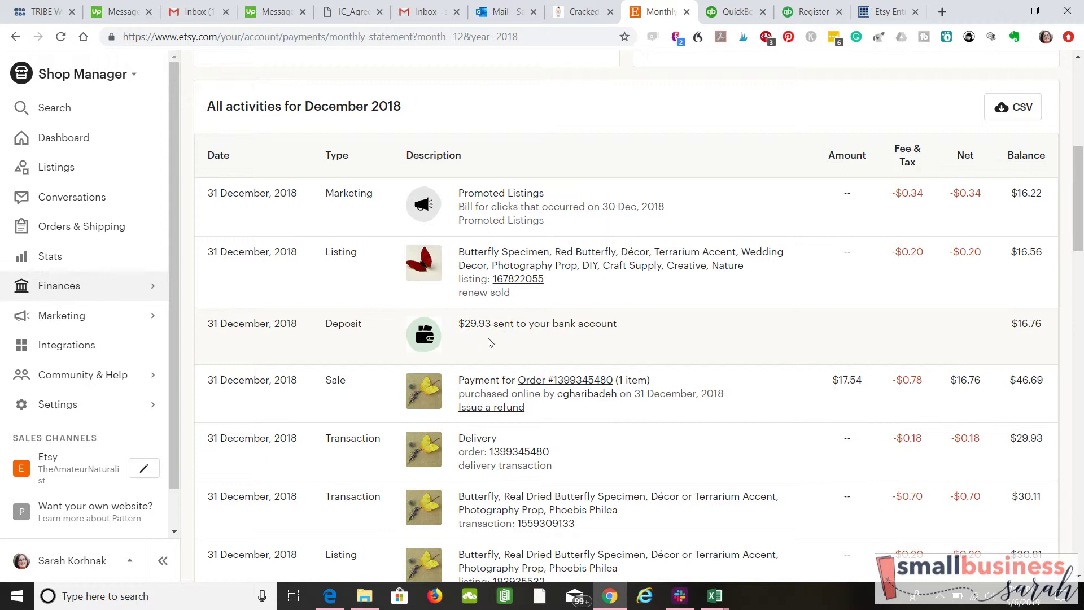
left_click(813, 13)
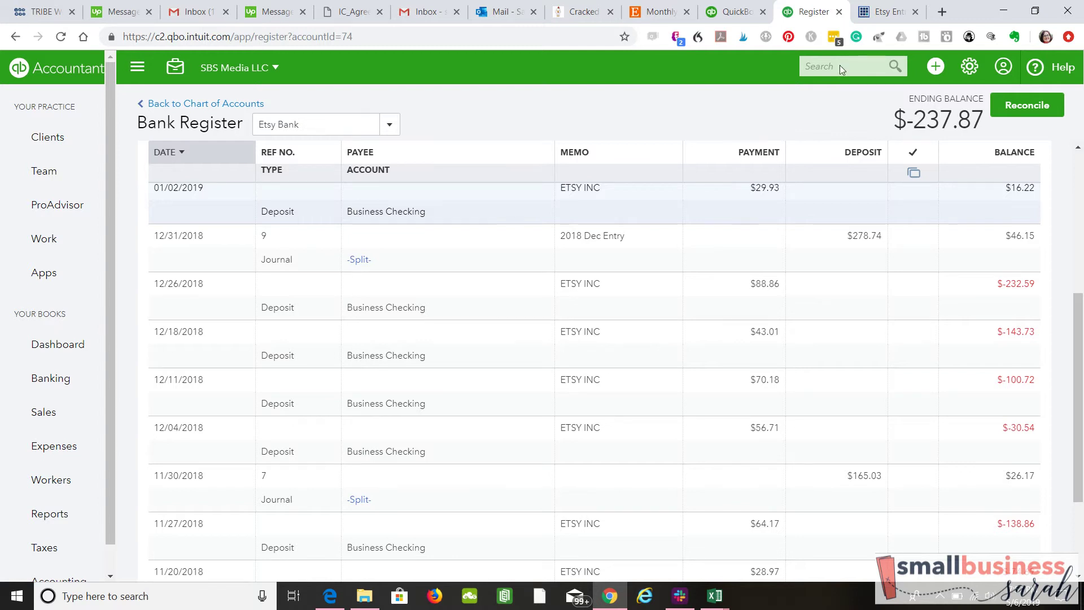
left_click(662, 13)
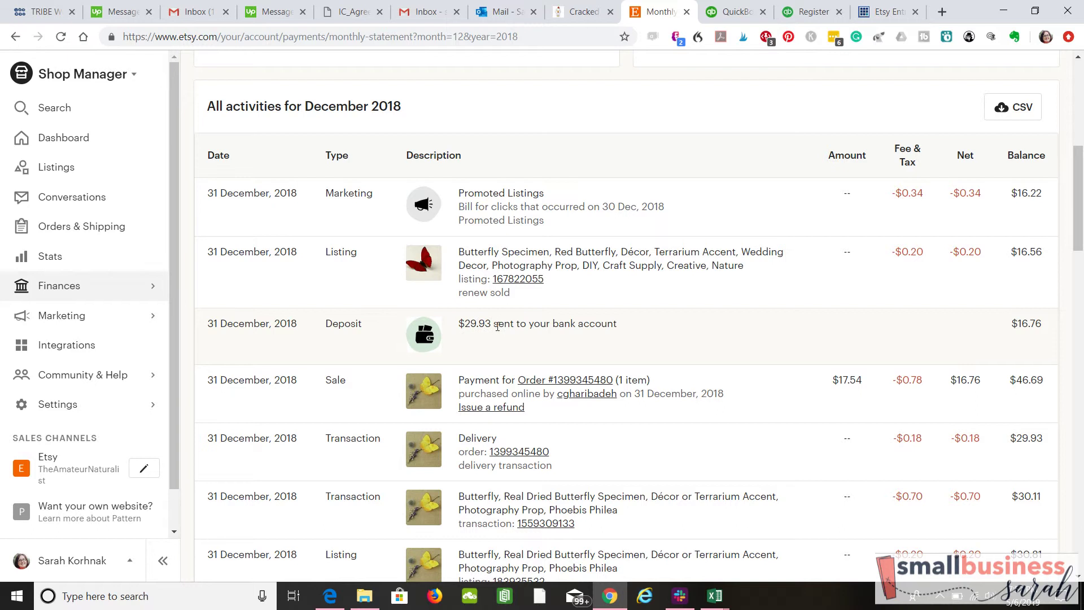
left_click(814, 16)
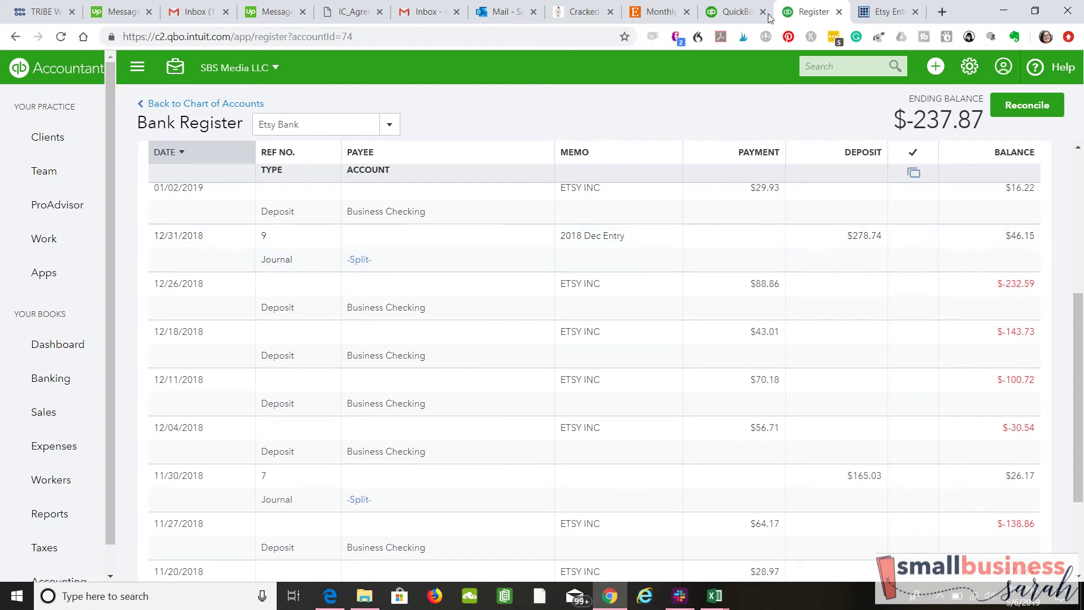
left_click(657, 12)
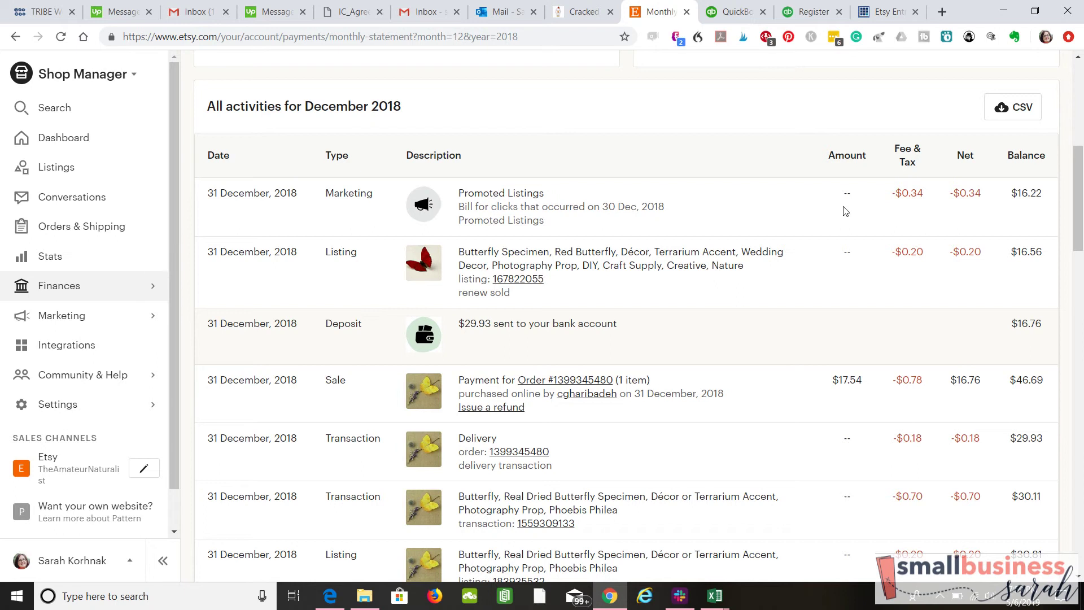
Step: Open the 12/31/2018 journal entry from the Etsy Bank register, review its lines against the Etsy statement, and close it
left_click(814, 17)
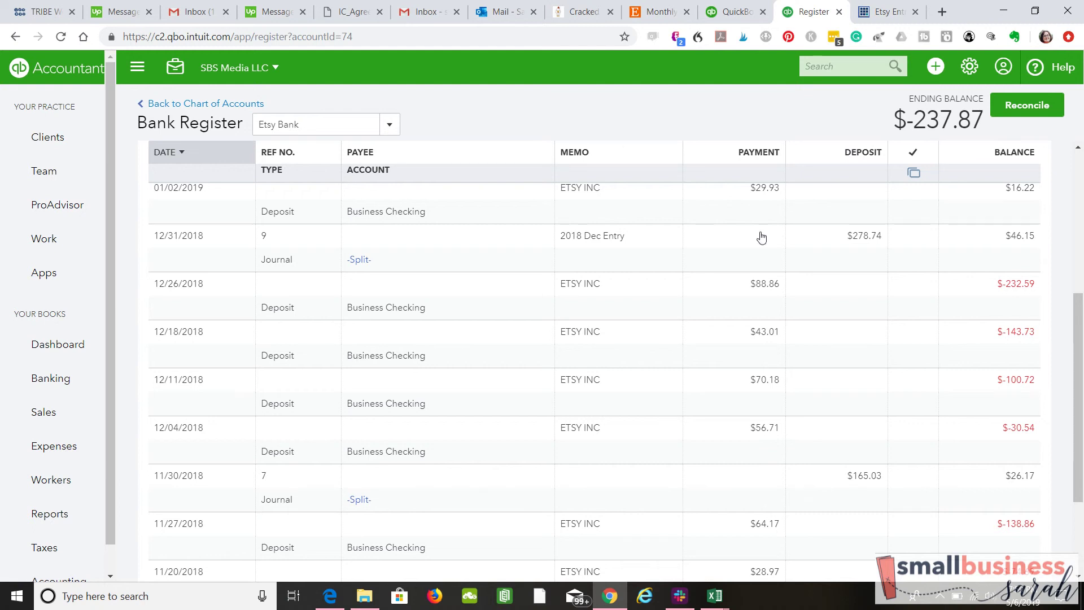
left_click(823, 247)
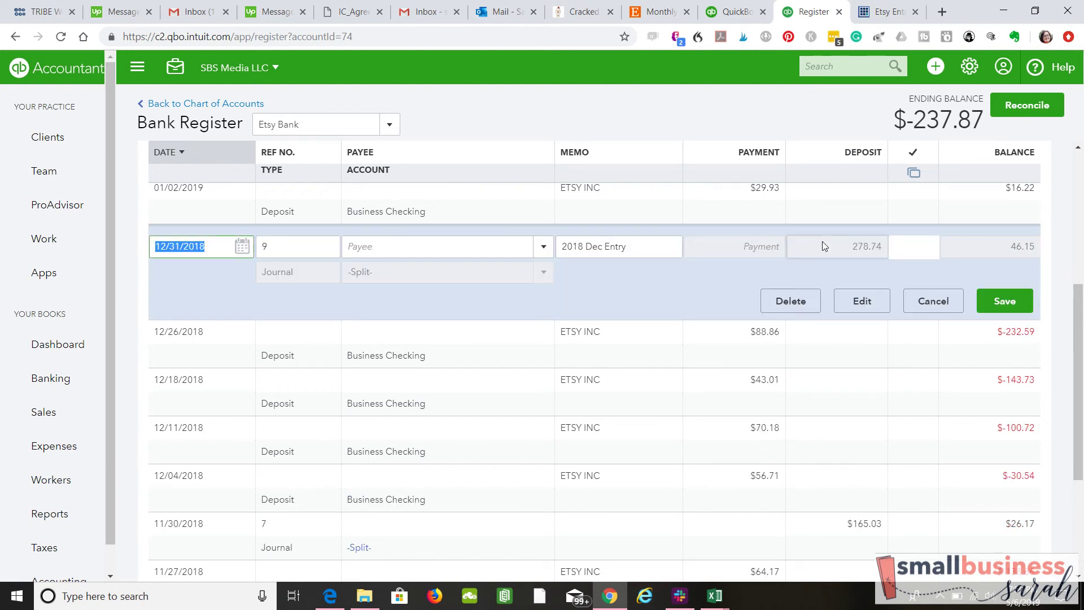
left_click(854, 298)
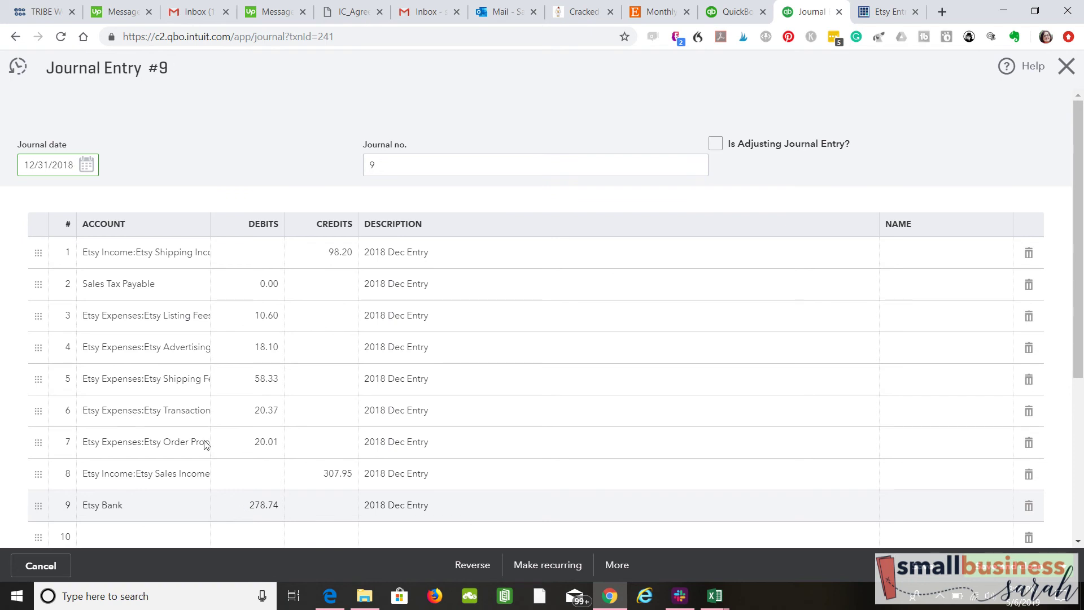
left_click(649, 15)
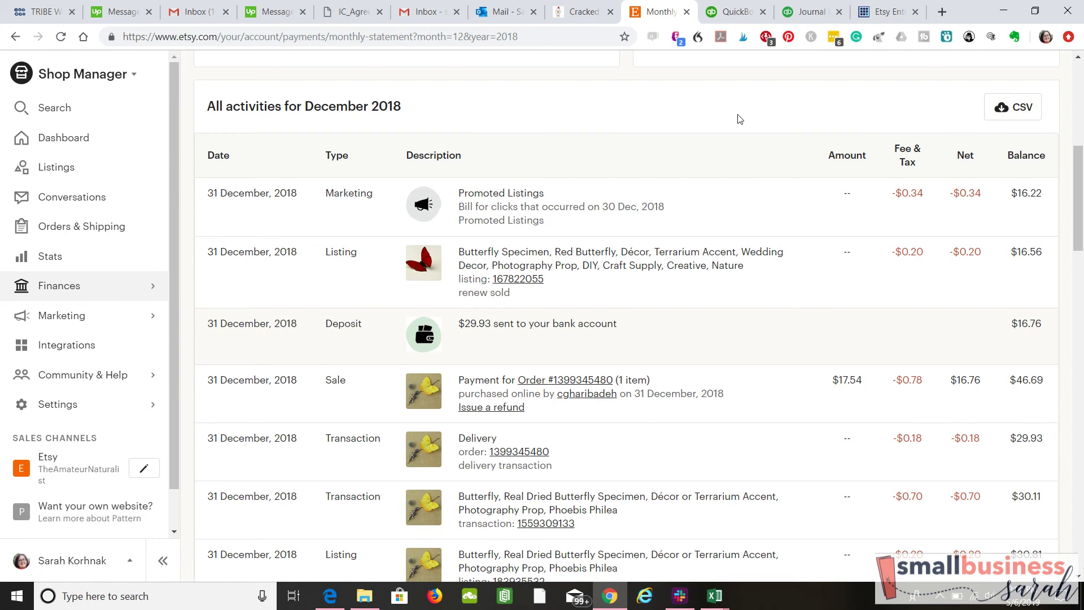
left_click(806, 13)
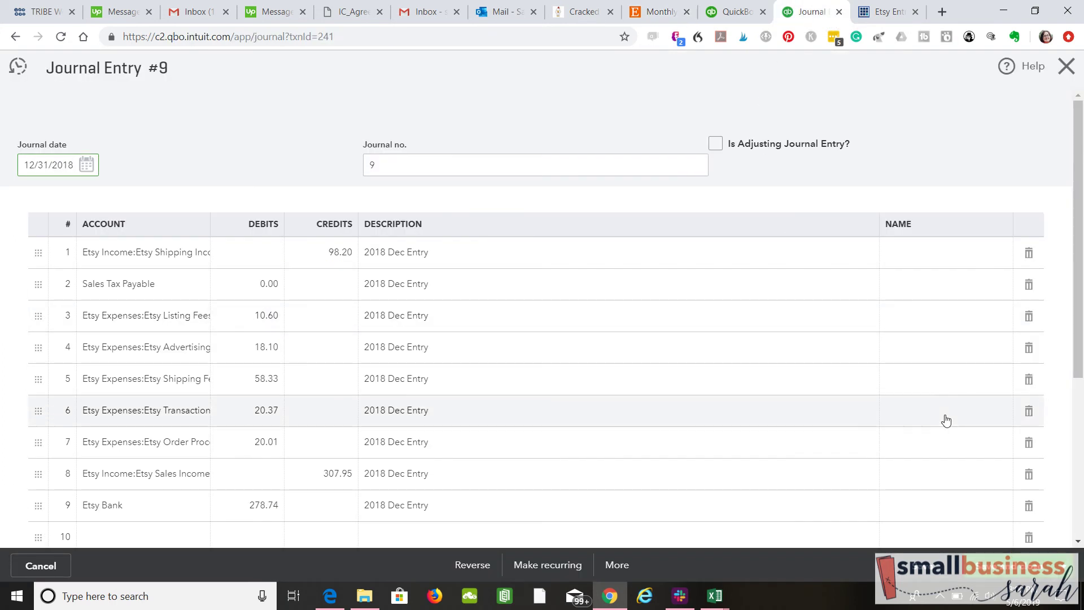
left_click(992, 571)
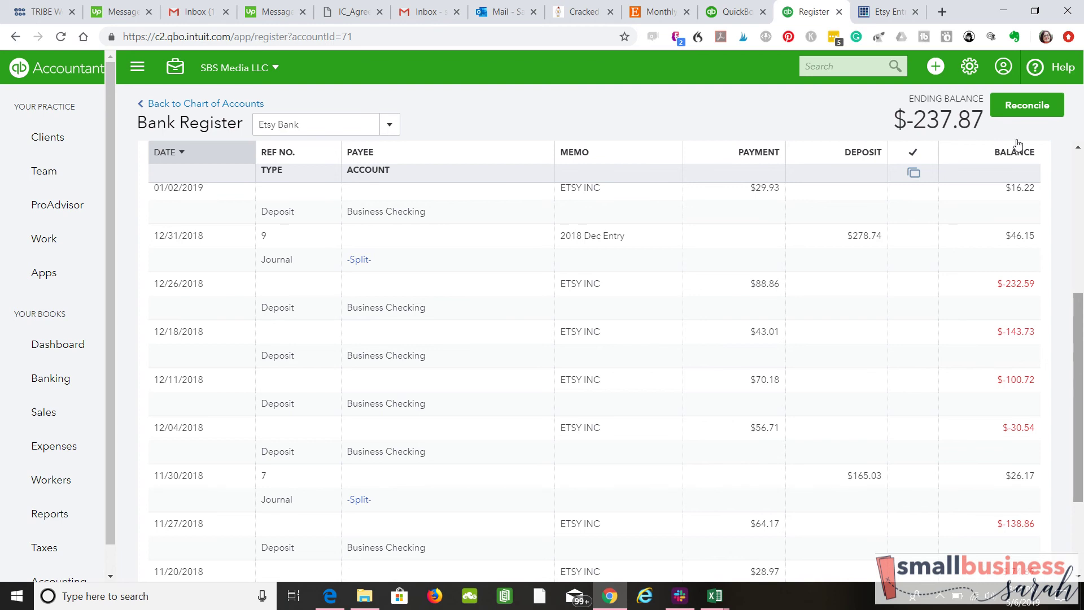
Step: Switch to the Etsy Entry app page and review the generated December entry amounts and the CSV upload form
left_click(892, 12)
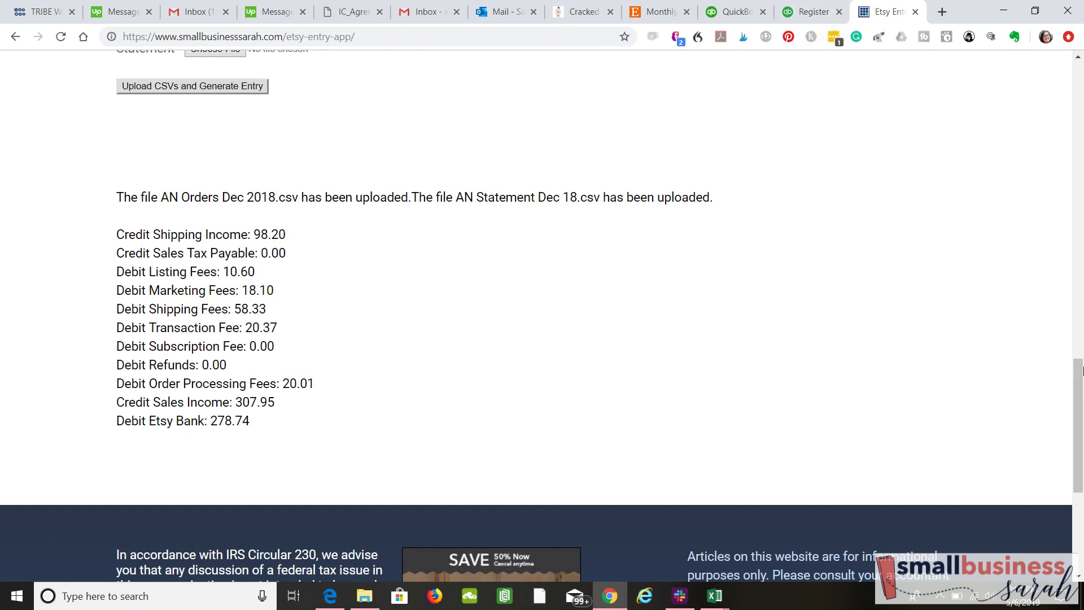
left_click_drag(1080, 391, 1081, 359)
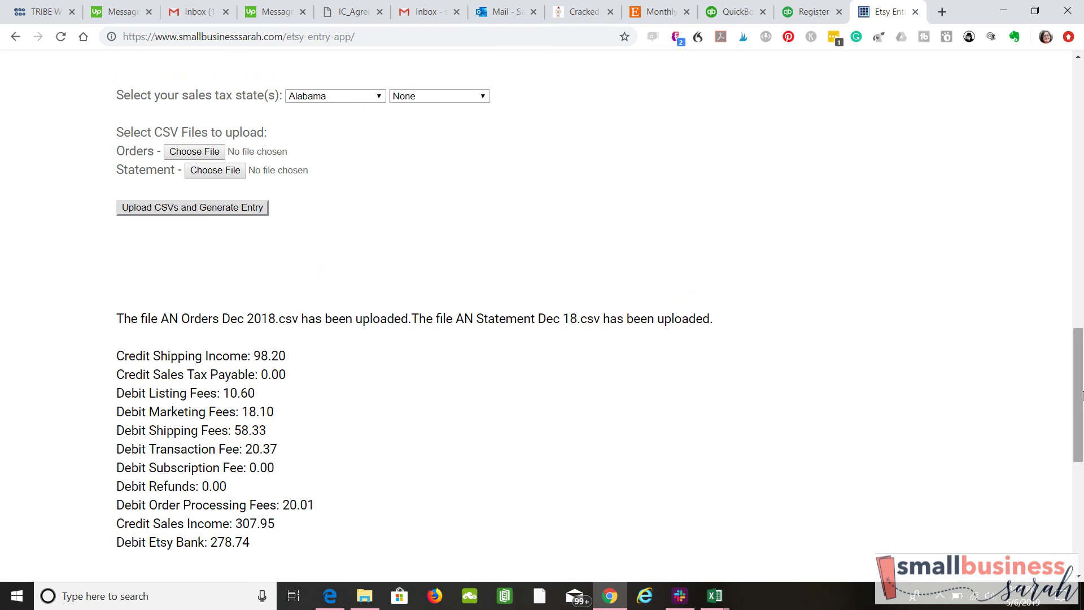
mouse_move(1080, 395)
left_mouse_down()
mouse_move(1079, 411)
mouse_move(1080, 372)
mouse_move(1080, 391)
left_mouse_up()
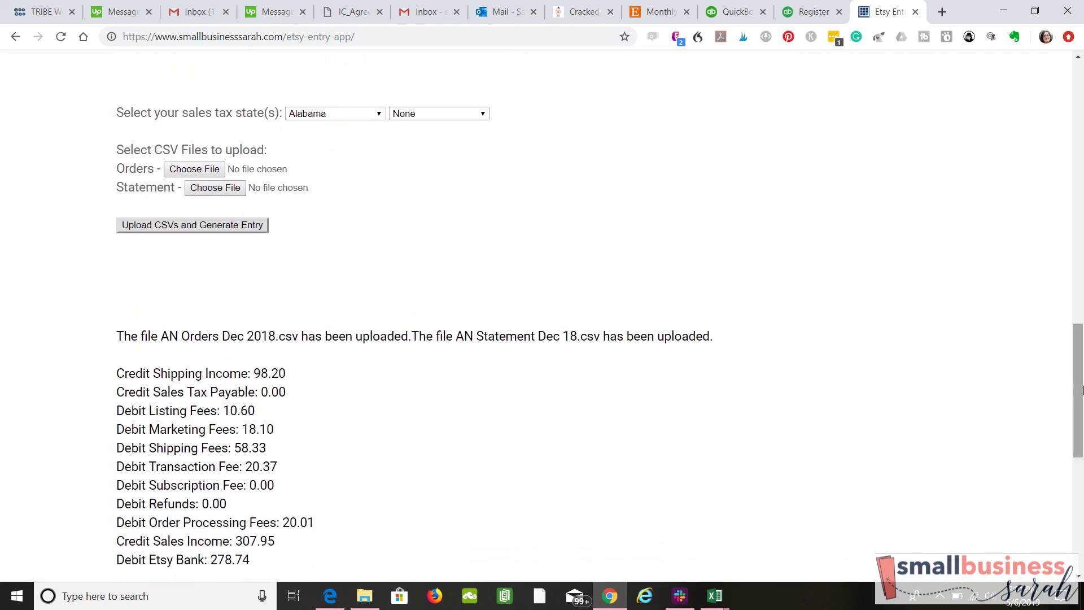